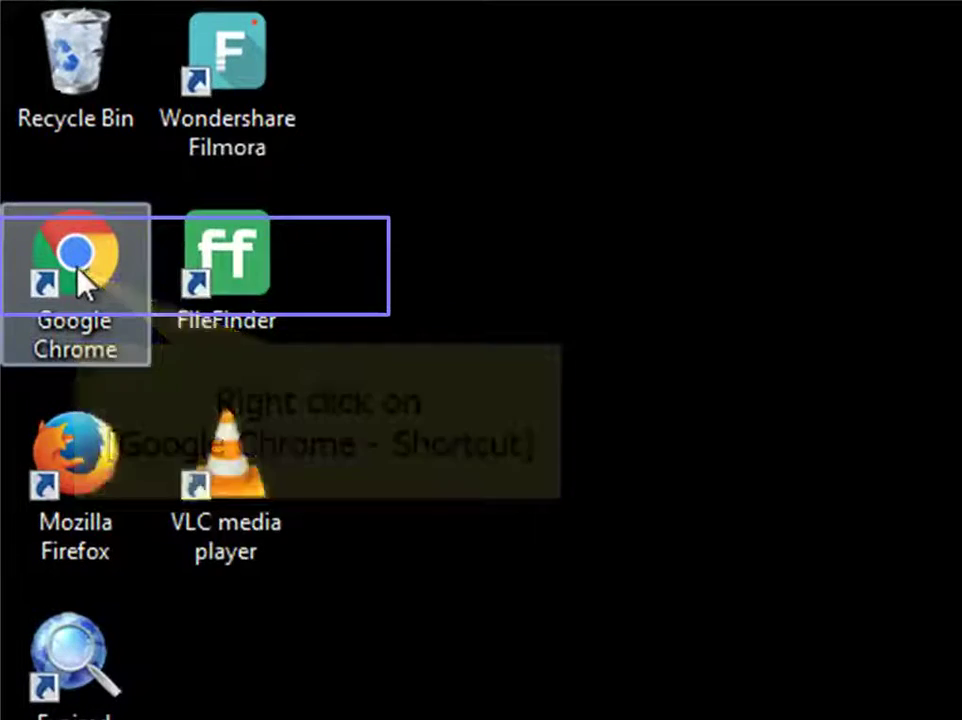
Step: Delete 'web-start.org' from the Google Chrome shortcut's Target and apply with administrator permission
{"action": "right_click", "coordinate": [77, 268]}
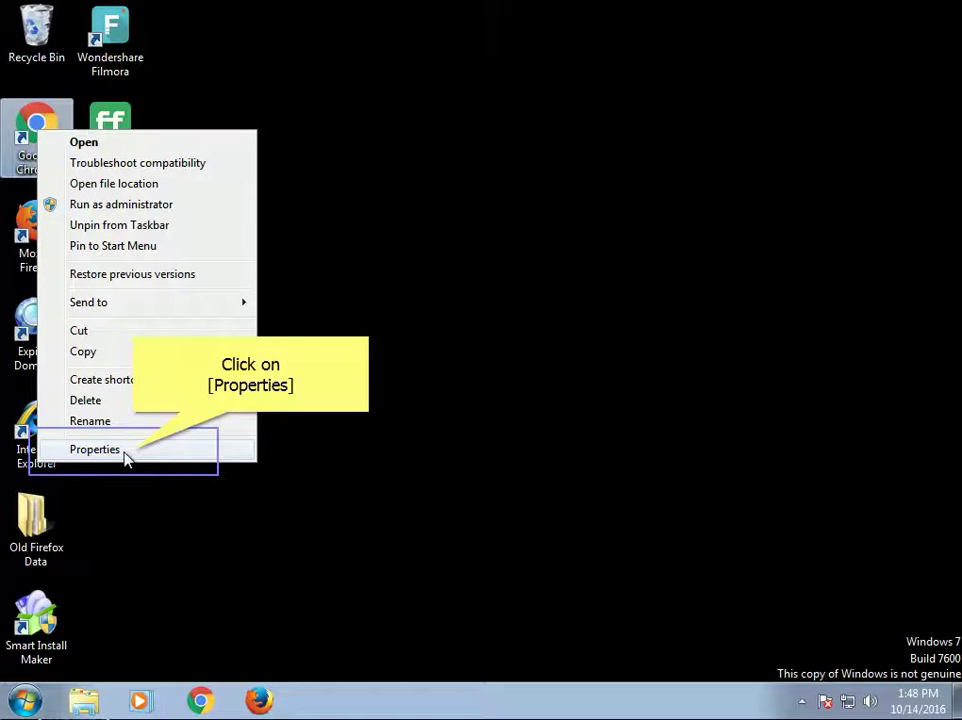
{"action": "left_click", "coordinate": [95, 449]}
{"action": "left_click_drag", "start_coordinate": [296, 316], "coordinate": [374, 326]}
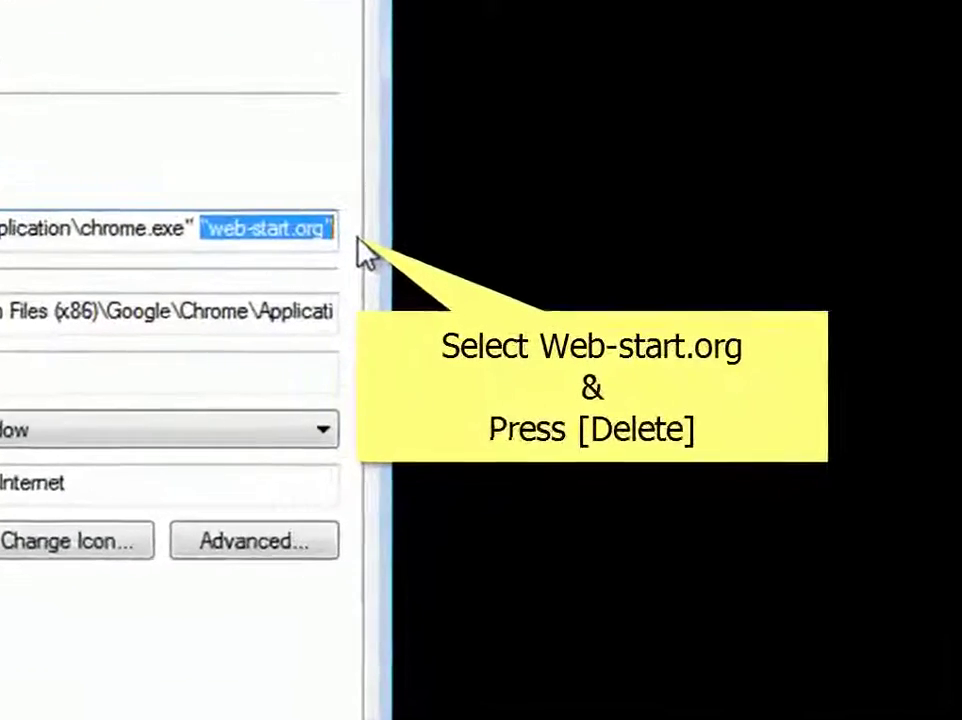
{"action": "key", "text": "Delete"}
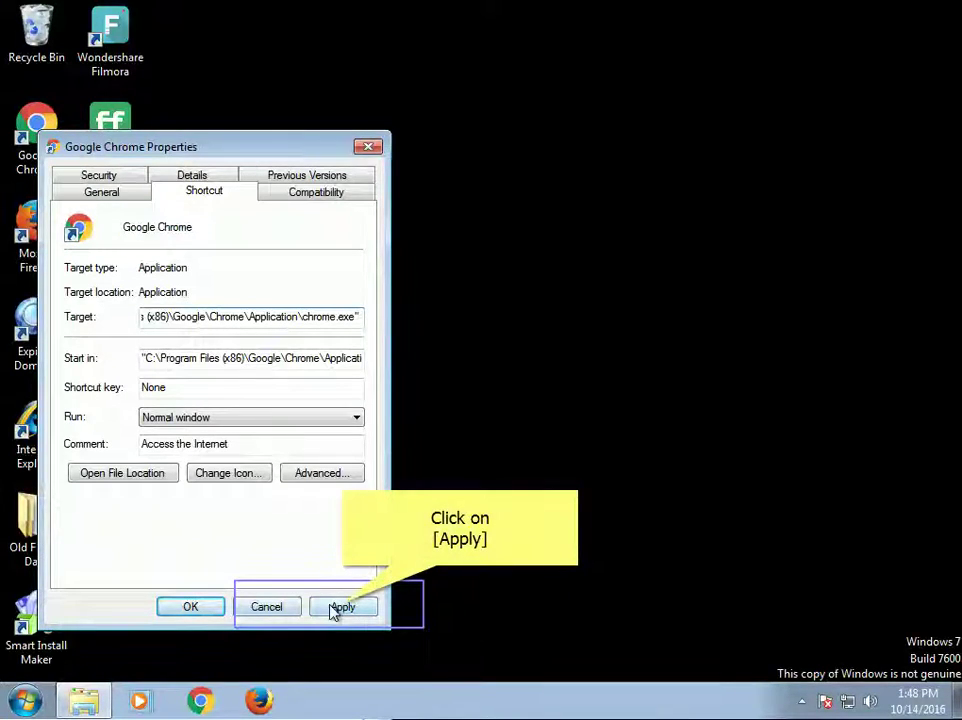
{"action": "left_click", "coordinate": [335, 607]}
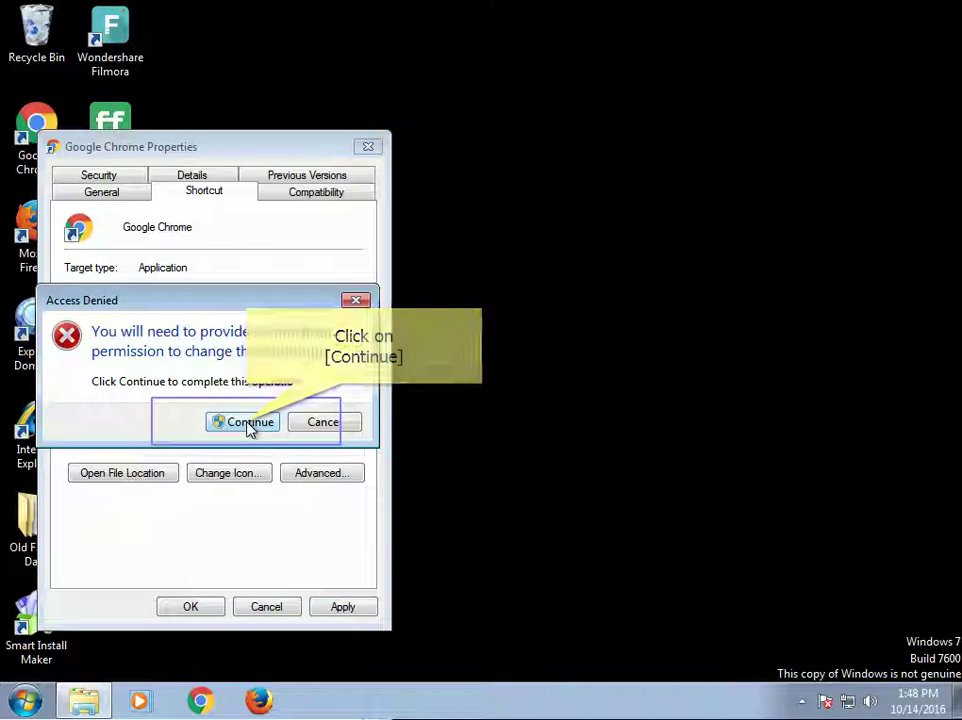
{"action": "left_click", "coordinate": [248, 423]}
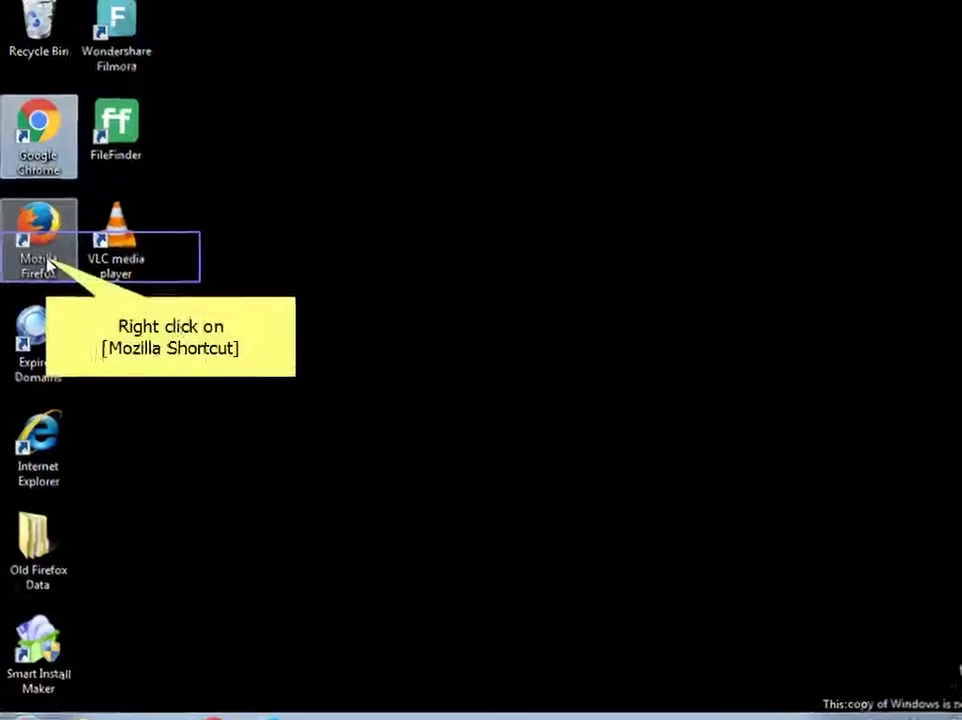
Step: Strip 'web-start.org' from the Firefox shortcut's Target so it ends at firefox.exe, approving as administrator
{"action": "right_click", "coordinate": [55, 280]}
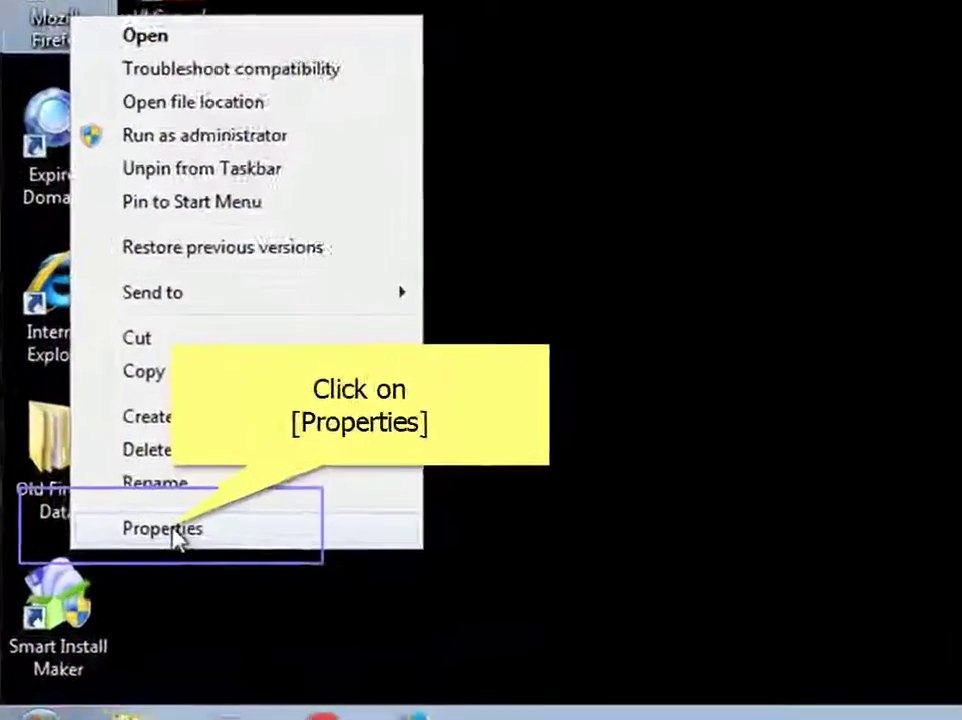
{"action": "left_click", "coordinate": [211, 503]}
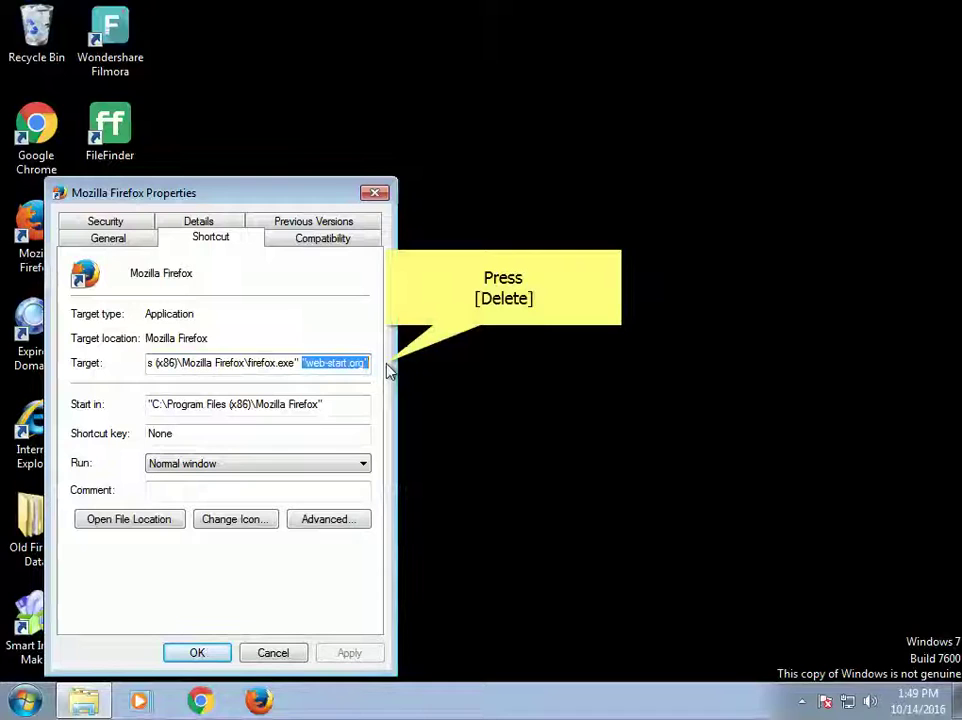
{"action": "key", "text": "Delete"}
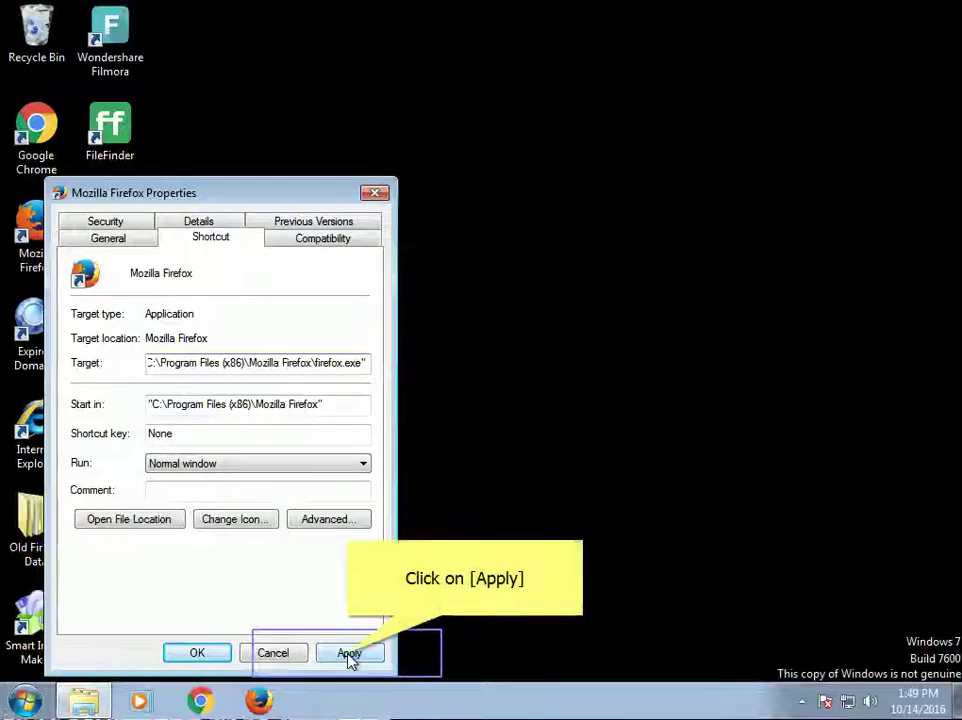
{"action": "left_click", "coordinate": [349, 653]}
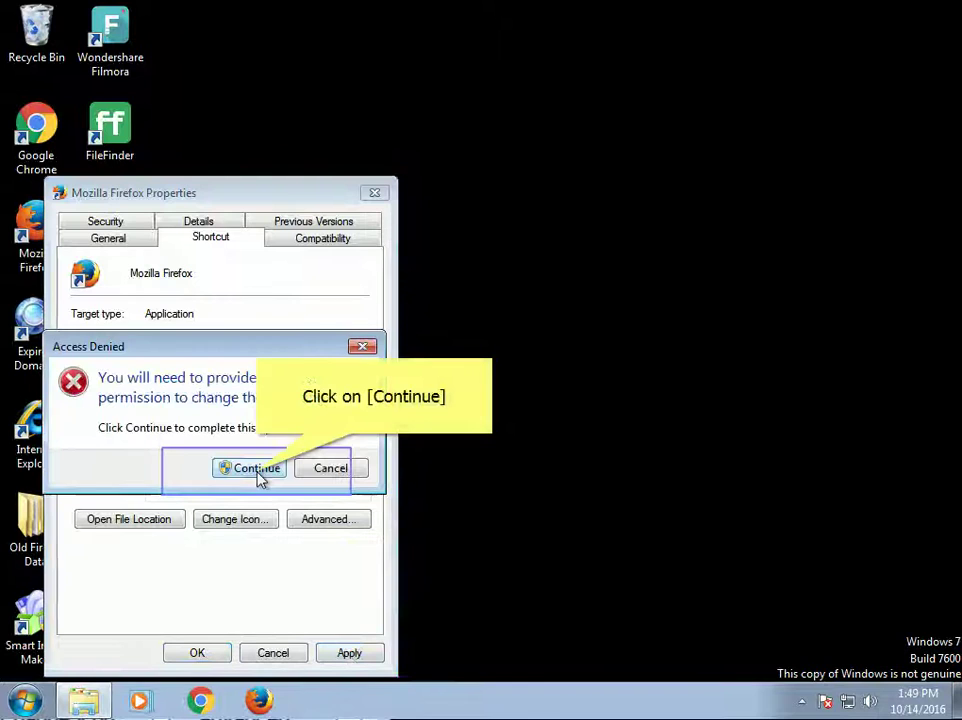
{"action": "left_click", "coordinate": [258, 470]}
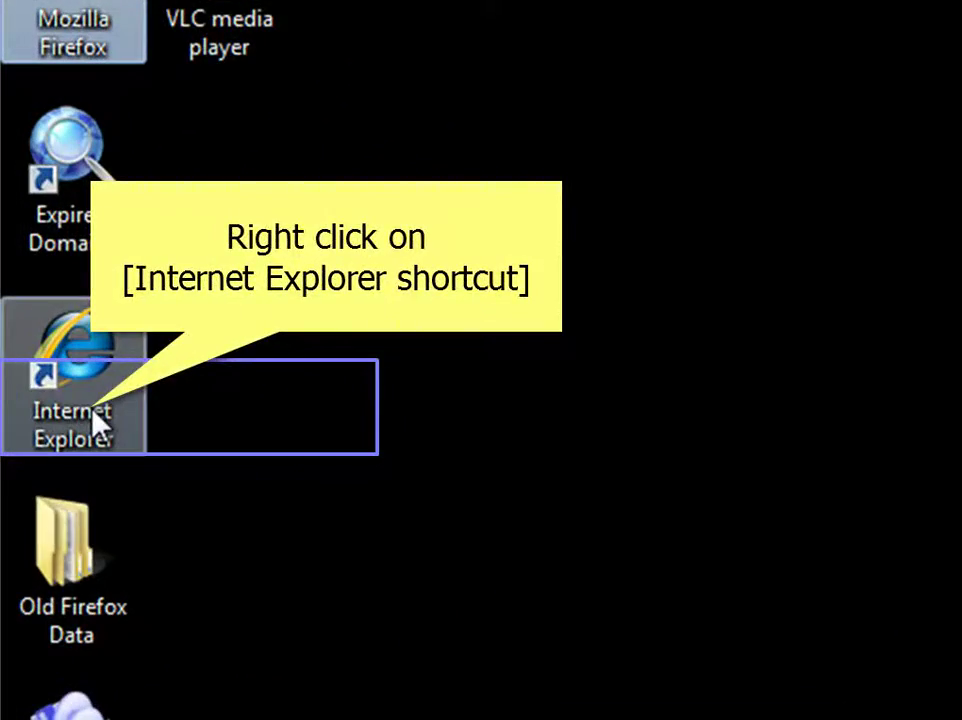
Step: Remove 'web-start.org' from the Internet Explorer shortcut's Target so it ends at iexplore.exe, and save
{"action": "right_click", "coordinate": [100, 425]}
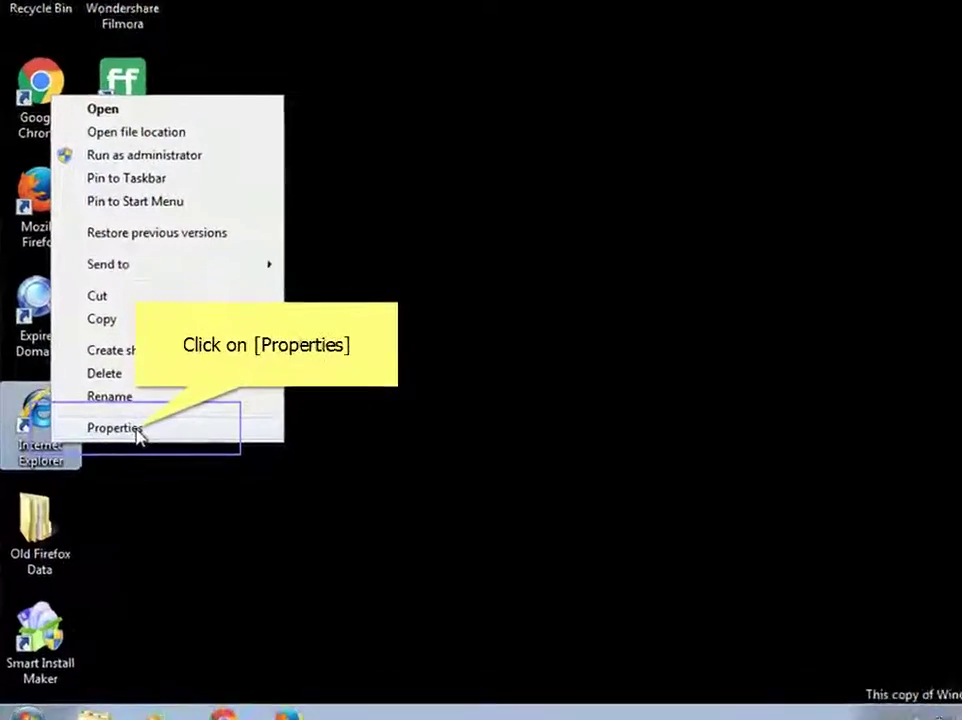
{"action": "left_click", "coordinate": [138, 428]}
{"action": "left_click_drag", "start_coordinate": [301, 363], "coordinate": [381, 369]}
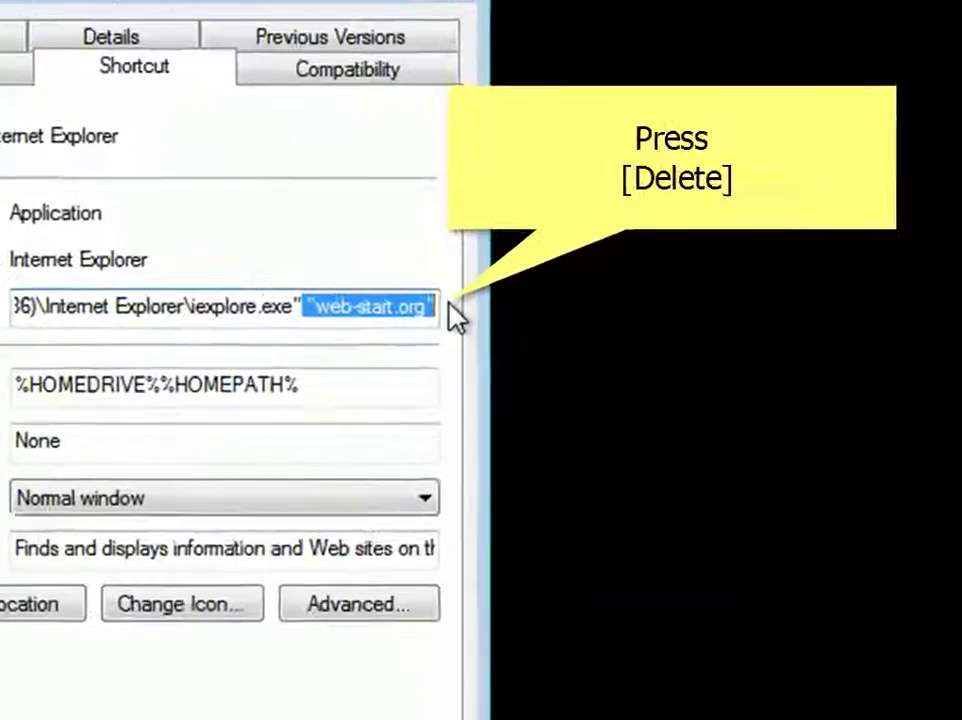
{"action": "key", "text": "Delete"}
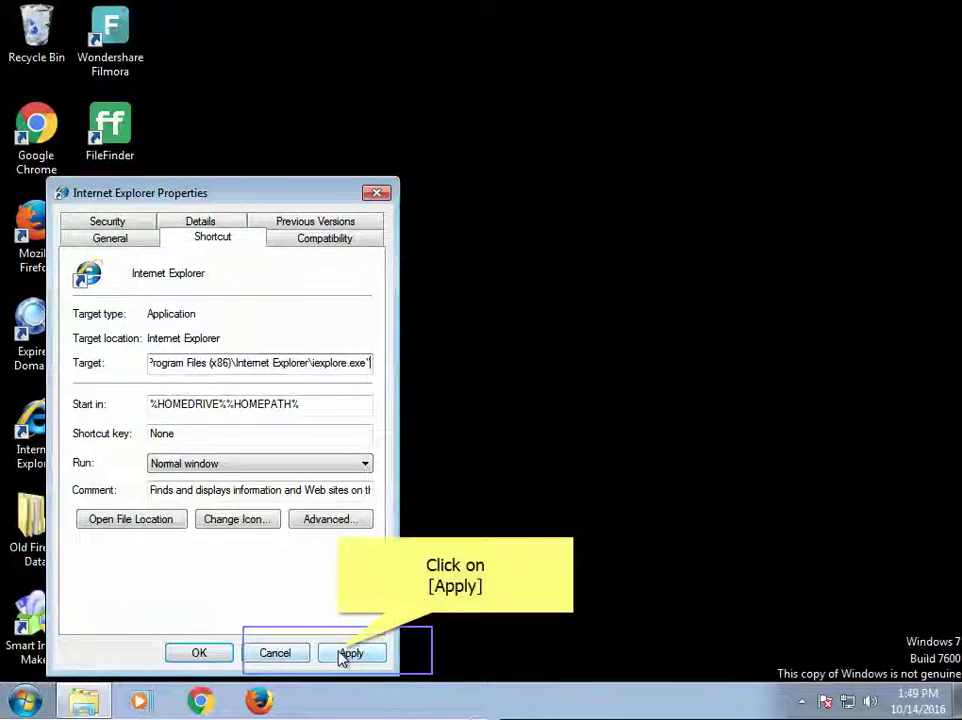
{"action": "left_click", "coordinate": [342, 653]}
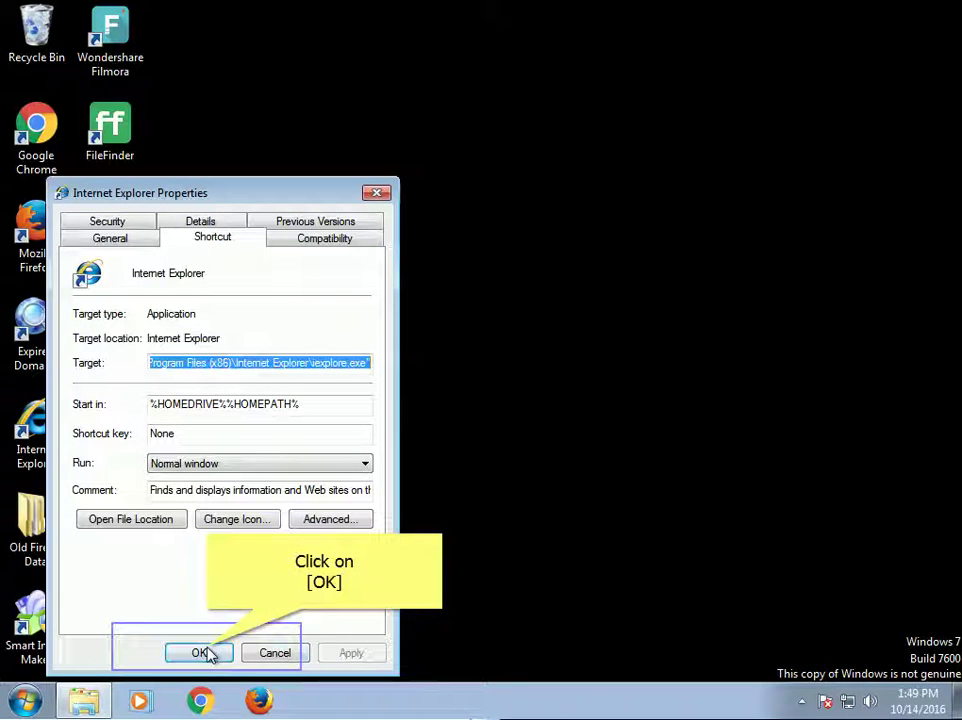
{"action": "left_click", "coordinate": [203, 653]}
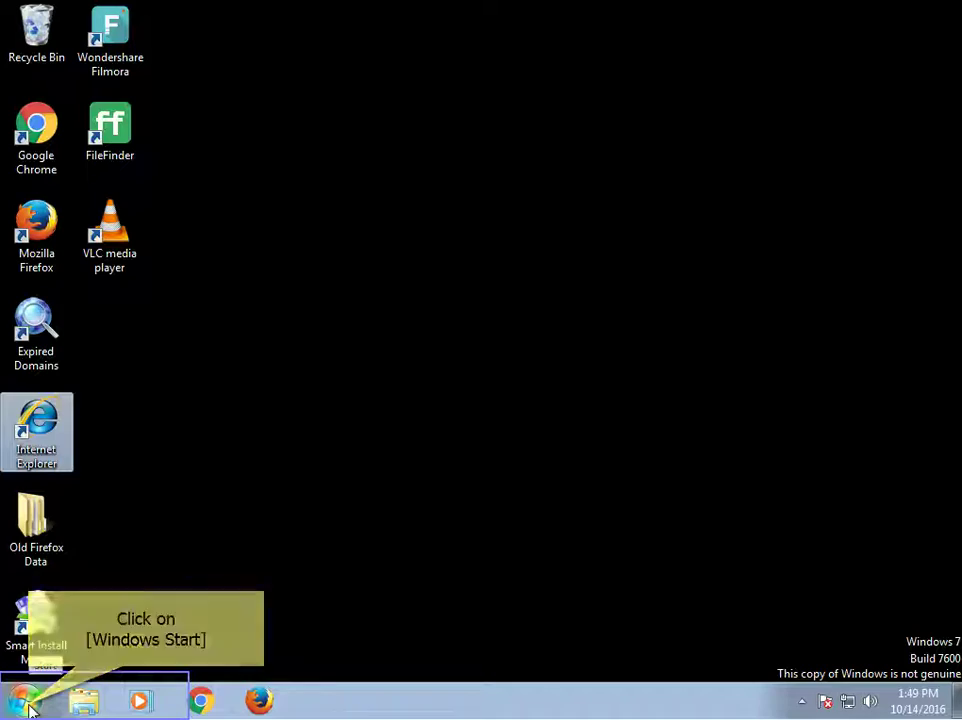
Step: Uninstall the web-start.org 2.00 program from Control Panel's Programs and Features list
{"action": "left_click", "coordinate": [24, 701]}
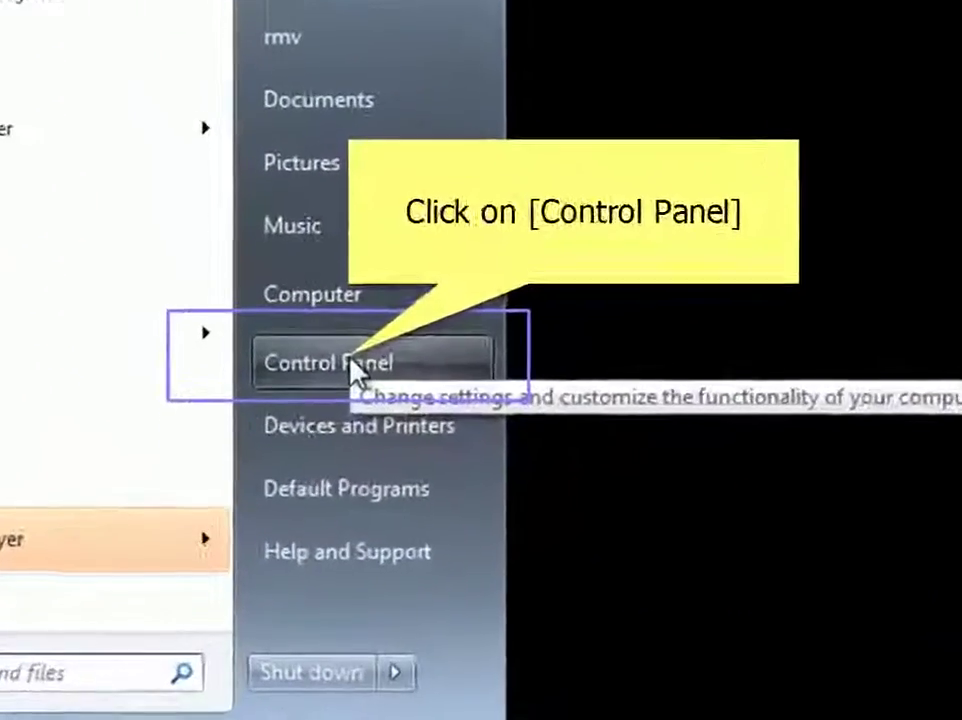
{"action": "left_click", "coordinate": [307, 490]}
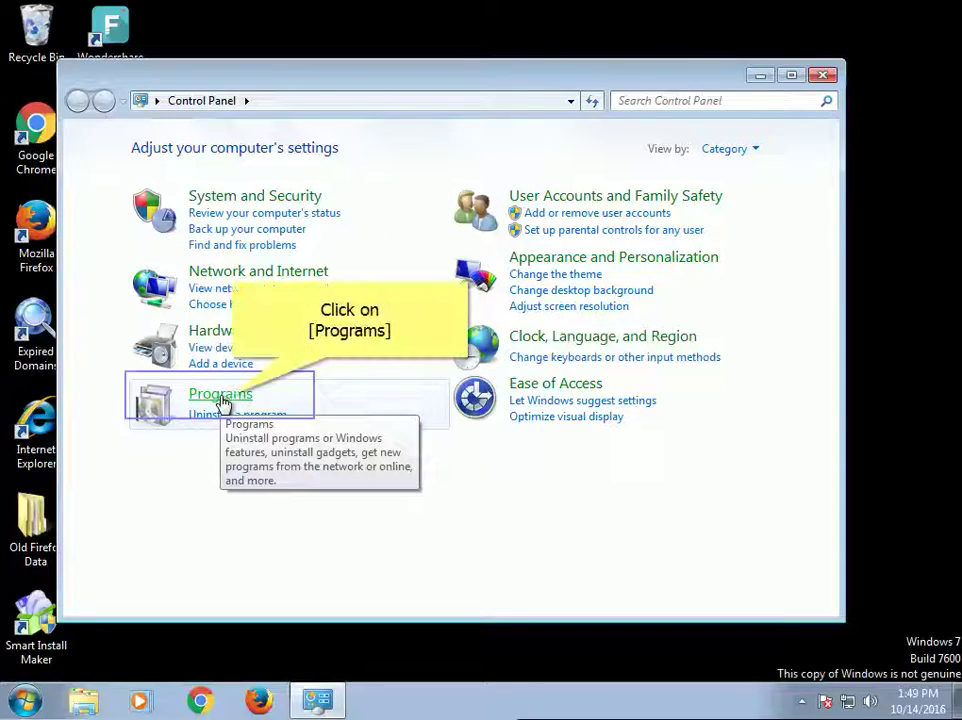
{"action": "left_click", "coordinate": [221, 396]}
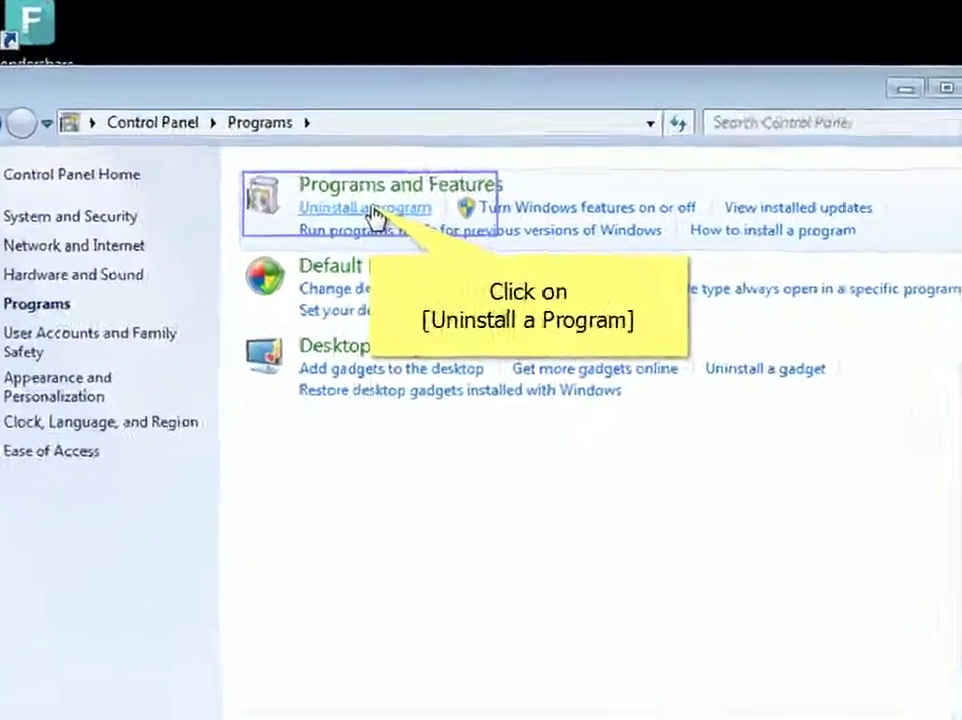
{"action": "left_click", "coordinate": [383, 262]}
{"action": "left_click", "coordinate": [337, 452]}
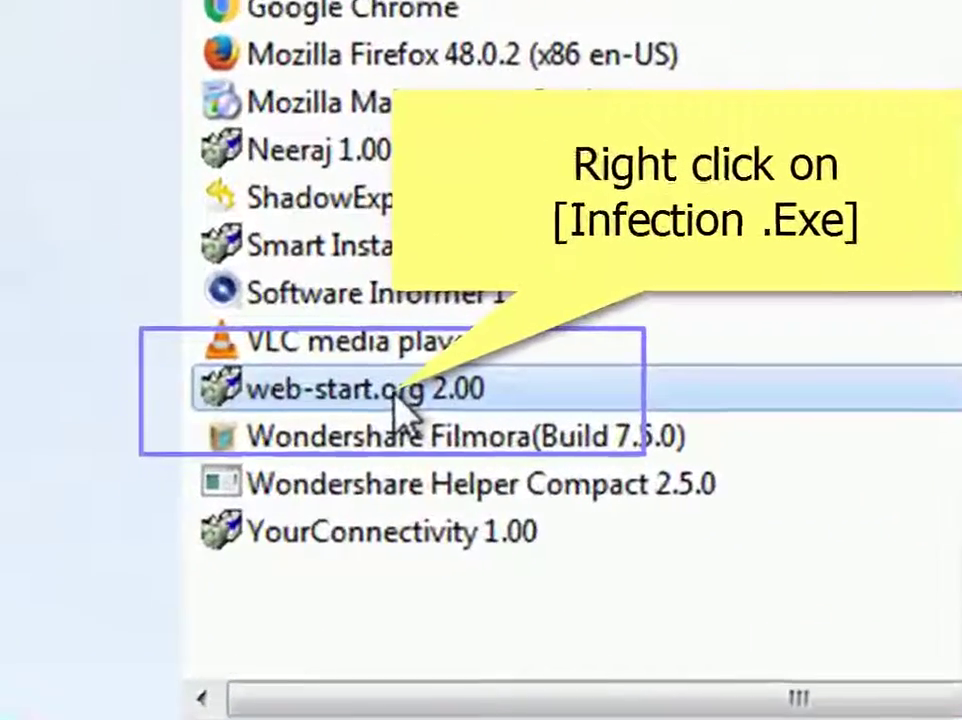
{"action": "right_click", "coordinate": [398, 402]}
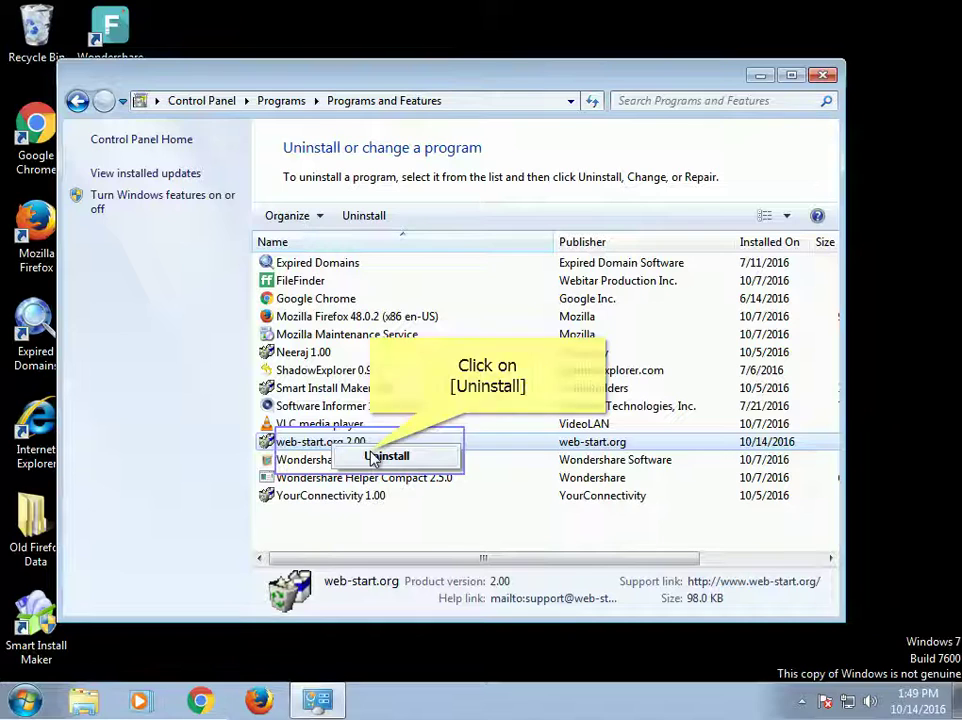
{"action": "left_click", "coordinate": [371, 458]}
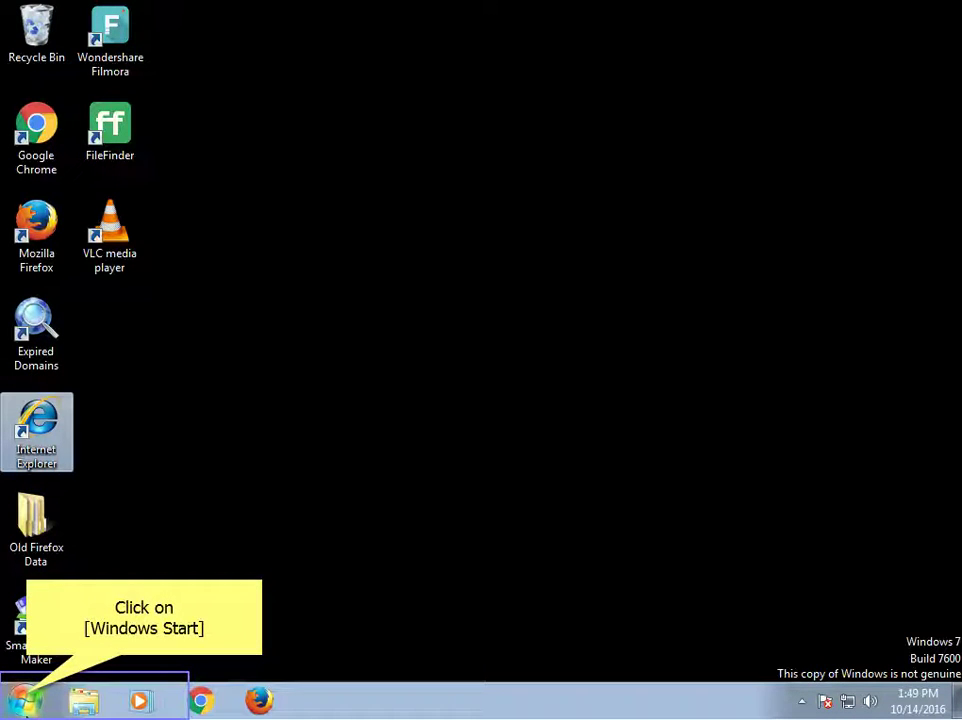
Step: Restart Windows using the Restart option beside Shut down in the Start menu
{"action": "left_click", "coordinate": [24, 700]}
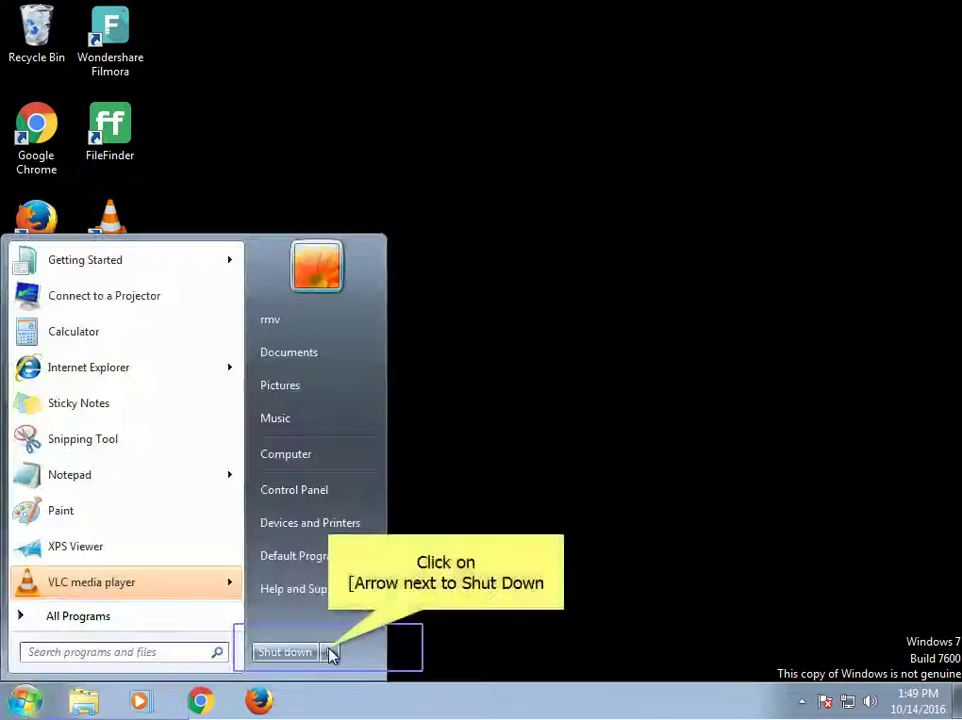
{"action": "left_click", "coordinate": [332, 654]}
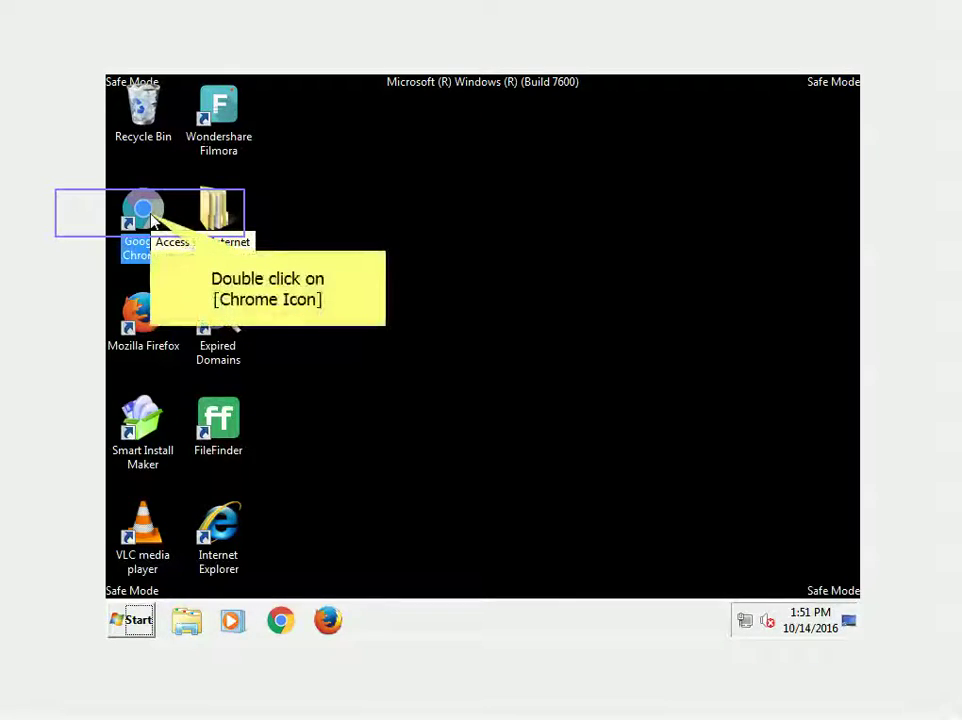
Step: Launch Chrome, go to Extensions, and cancel removing Google Slides, keeping Sheets 1.1 and Slides 0.9
{"action": "double_click", "coordinate": [148, 215]}
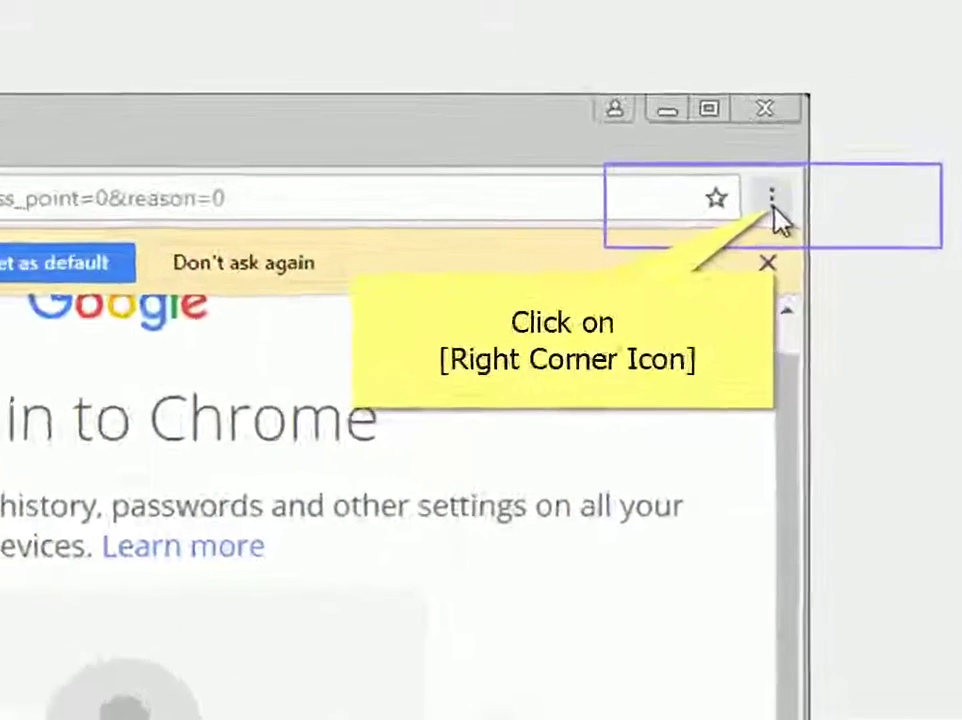
{"action": "left_click", "coordinate": [838, 133]}
{"action": "mouse_move", "coordinate": [652, 386]}
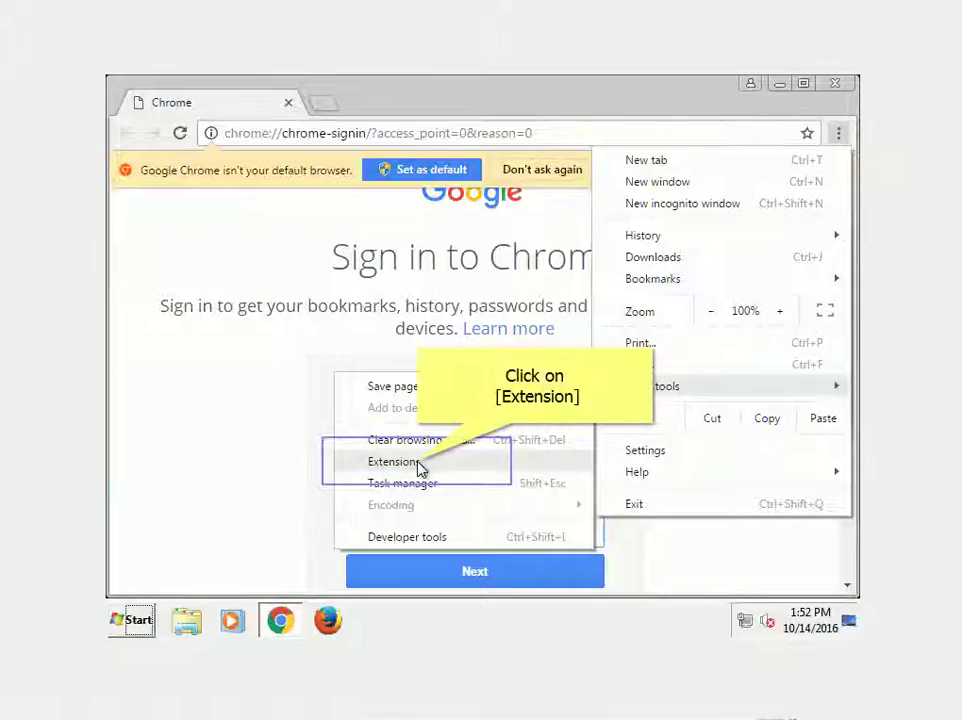
{"action": "left_click", "coordinate": [417, 466]}
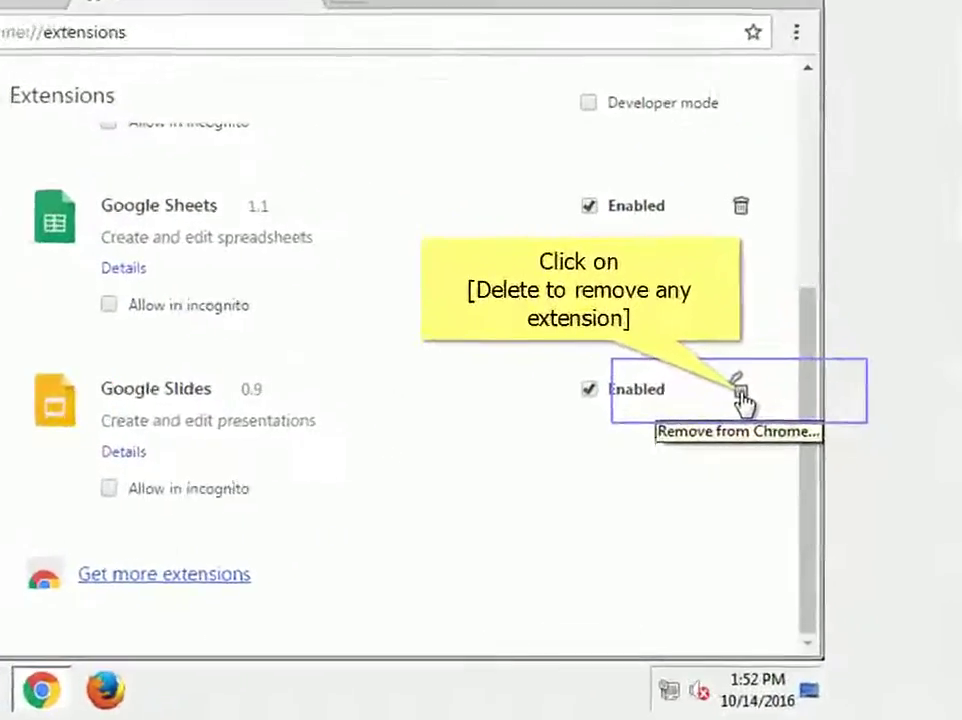
{"action": "left_click", "coordinate": [740, 393]}
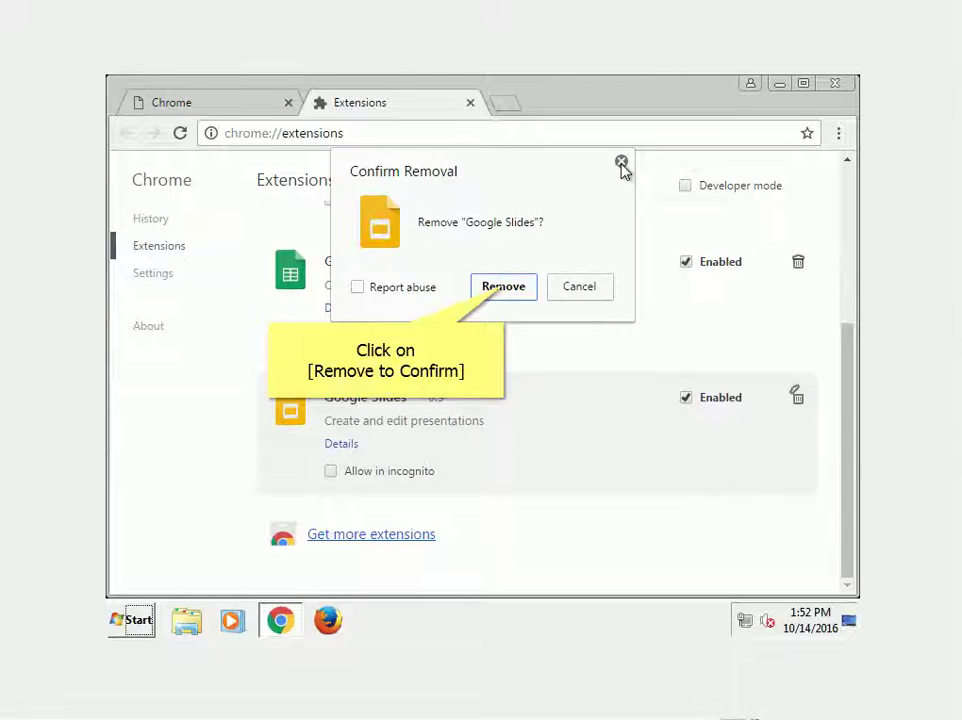
{"action": "left_click", "coordinate": [621, 163]}
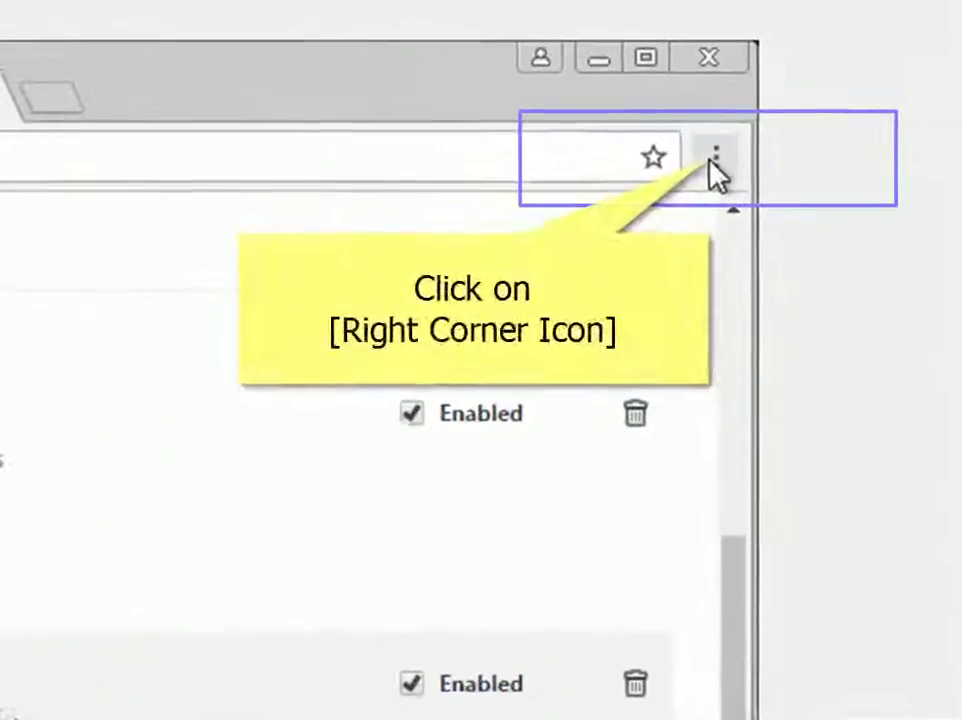
Step: Reset Chrome's settings from the advanced settings section and confirm the reset
{"action": "left_click", "coordinate": [838, 134]}
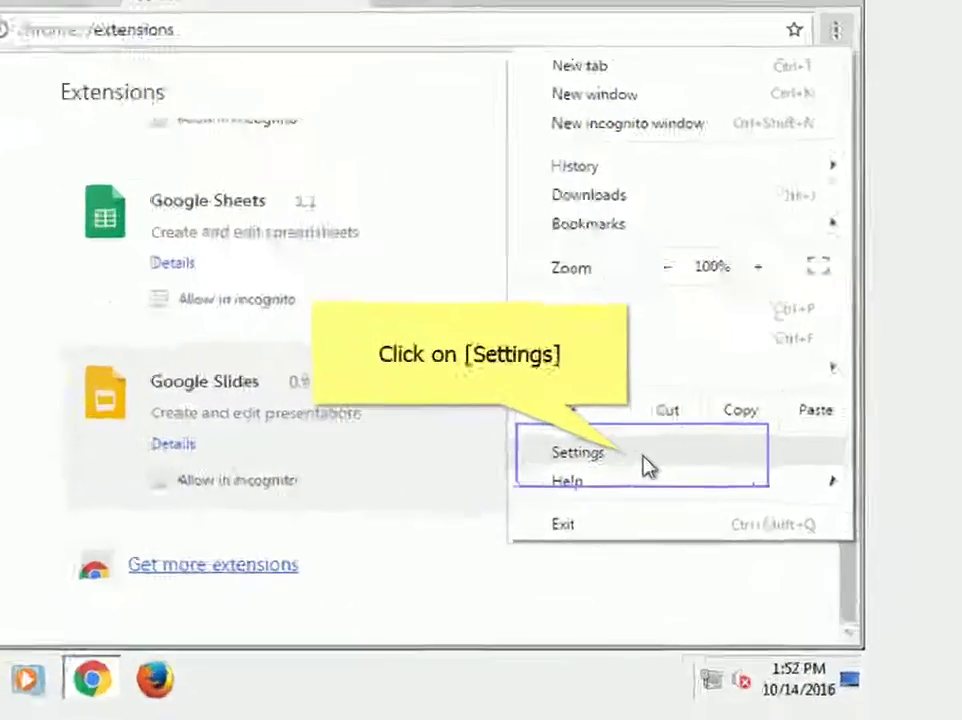
{"action": "left_click", "coordinate": [697, 458]}
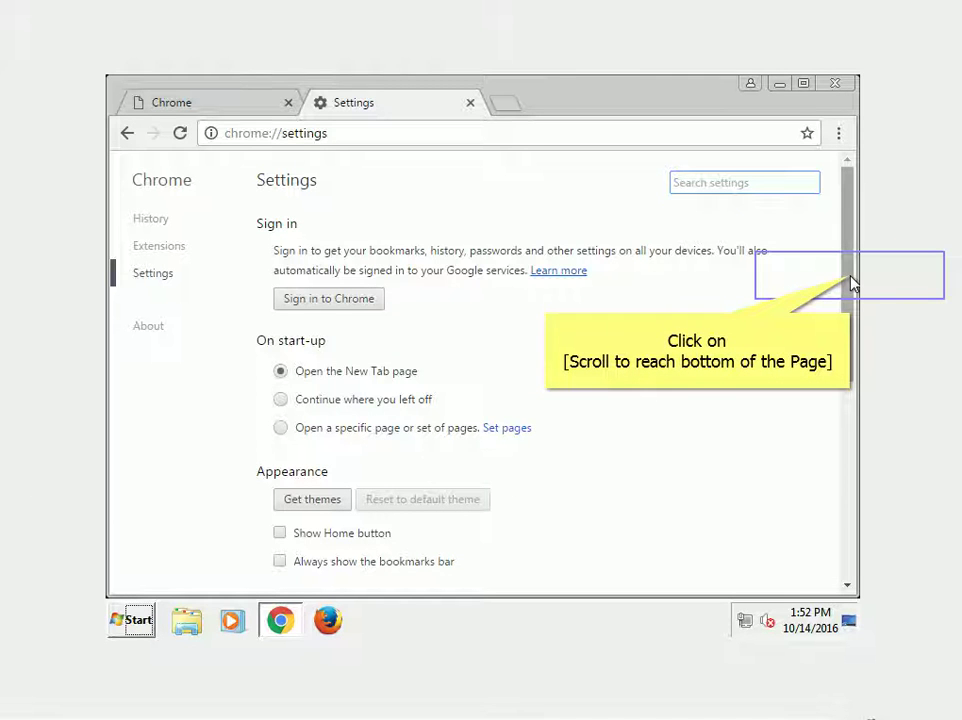
{"action": "scroll", "coordinate": [375, 567], "scroll_direction": "down", "scroll_amount": 10}
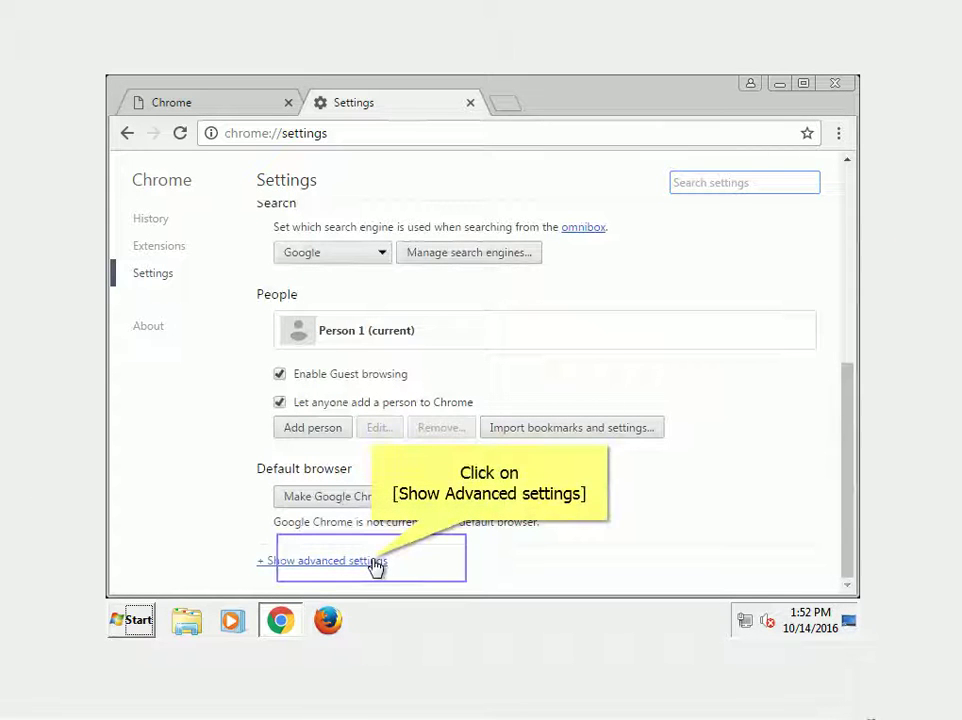
{"action": "left_click", "coordinate": [375, 564]}
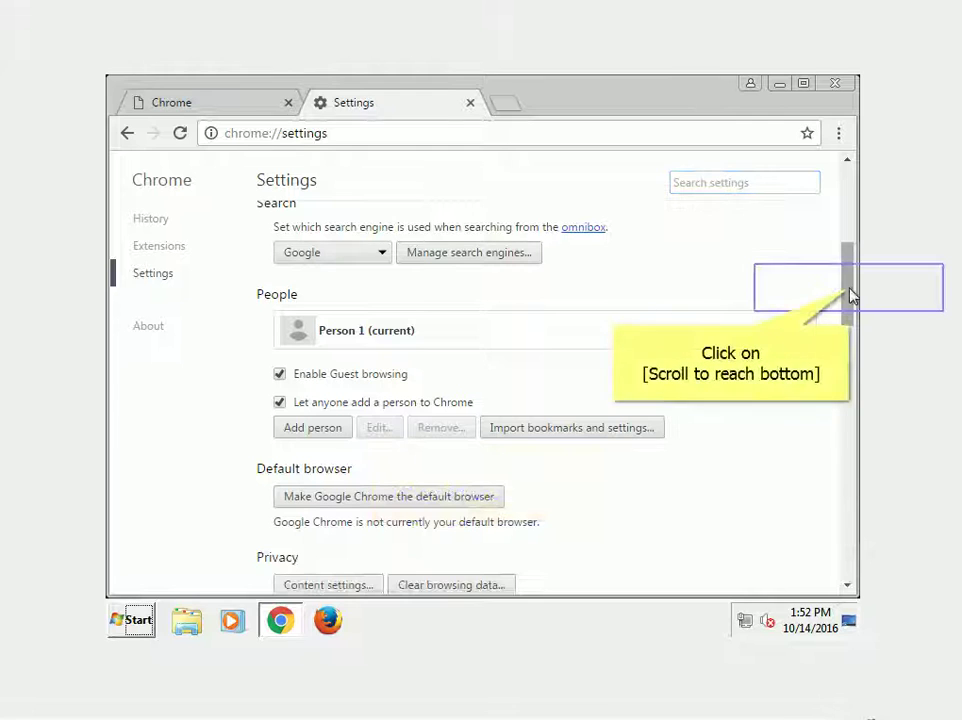
{"action": "scroll", "coordinate": [848, 298], "scroll_direction": "down", "scroll_amount": 10}
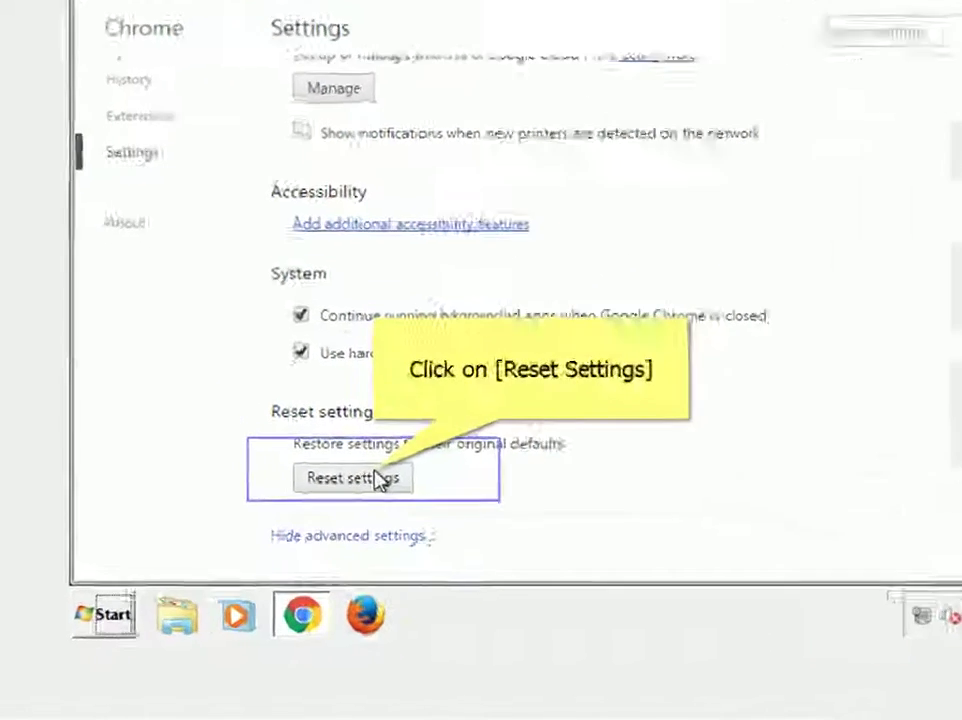
{"action": "left_click", "coordinate": [318, 517]}
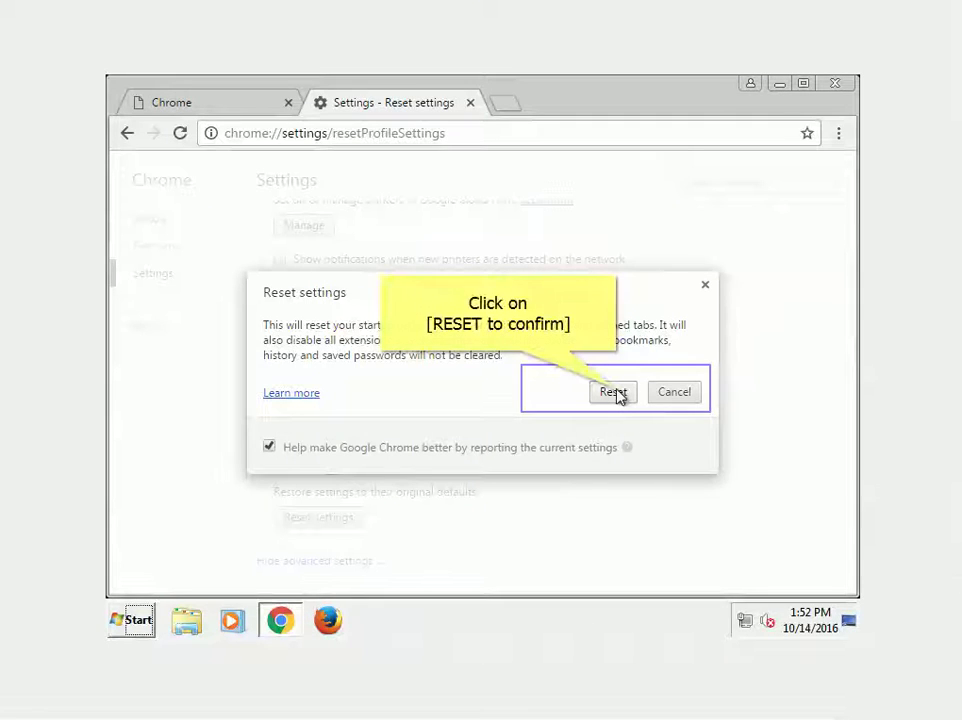
{"action": "left_click", "coordinate": [613, 392]}
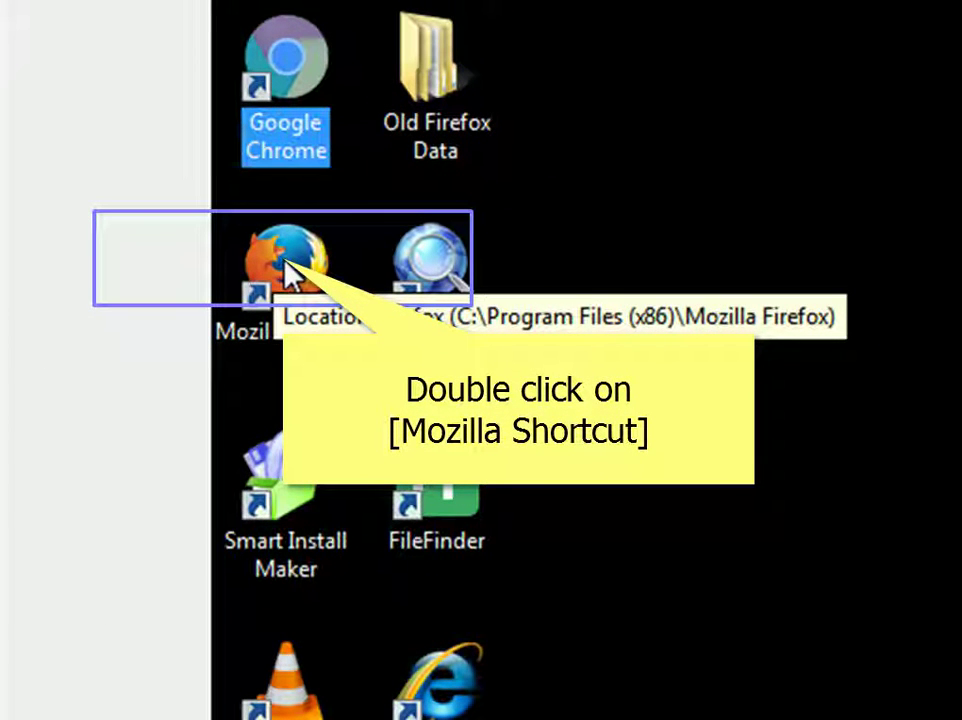
Step: Launch Firefox and remove the Firefox Hotfix extension in the Add-ons Manager
{"action": "double_click", "coordinate": [287, 268]}
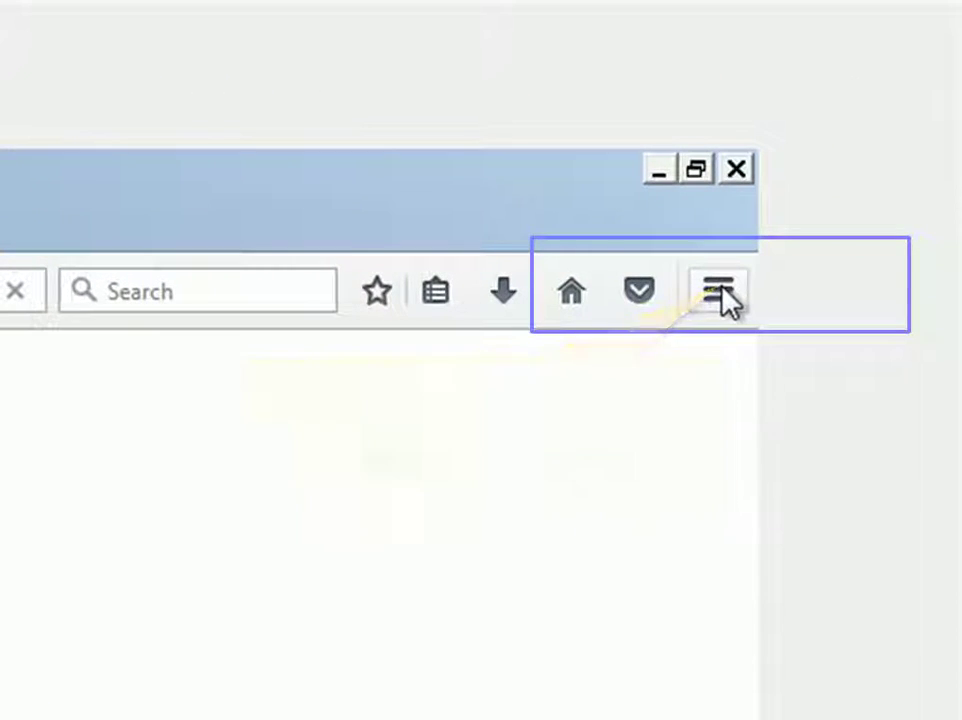
{"action": "left_click", "coordinate": [719, 291]}
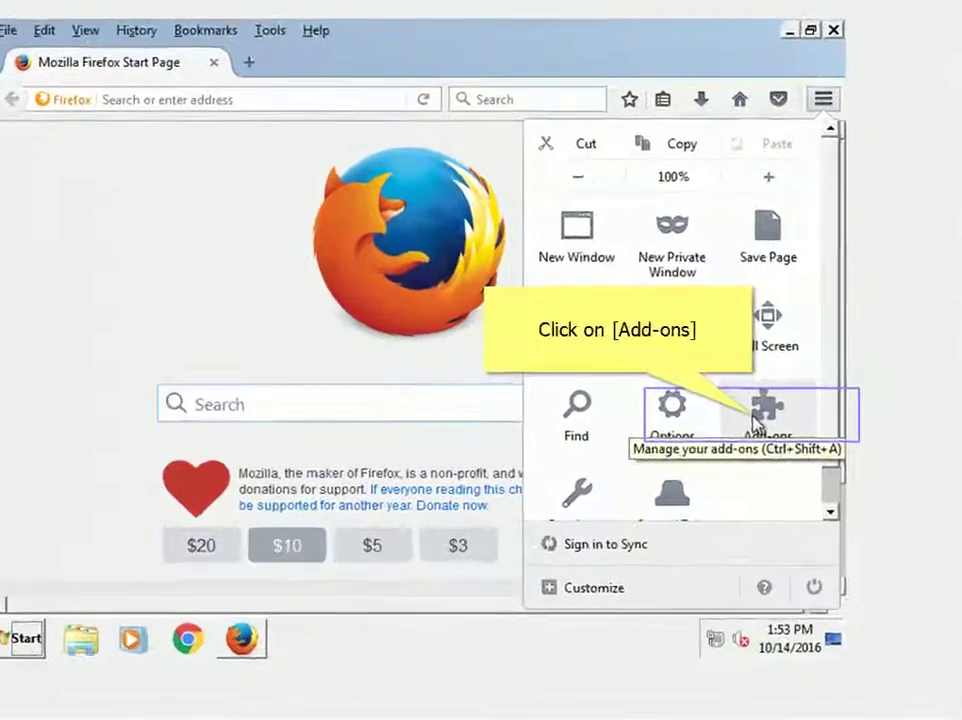
{"action": "left_click", "coordinate": [625, 378]}
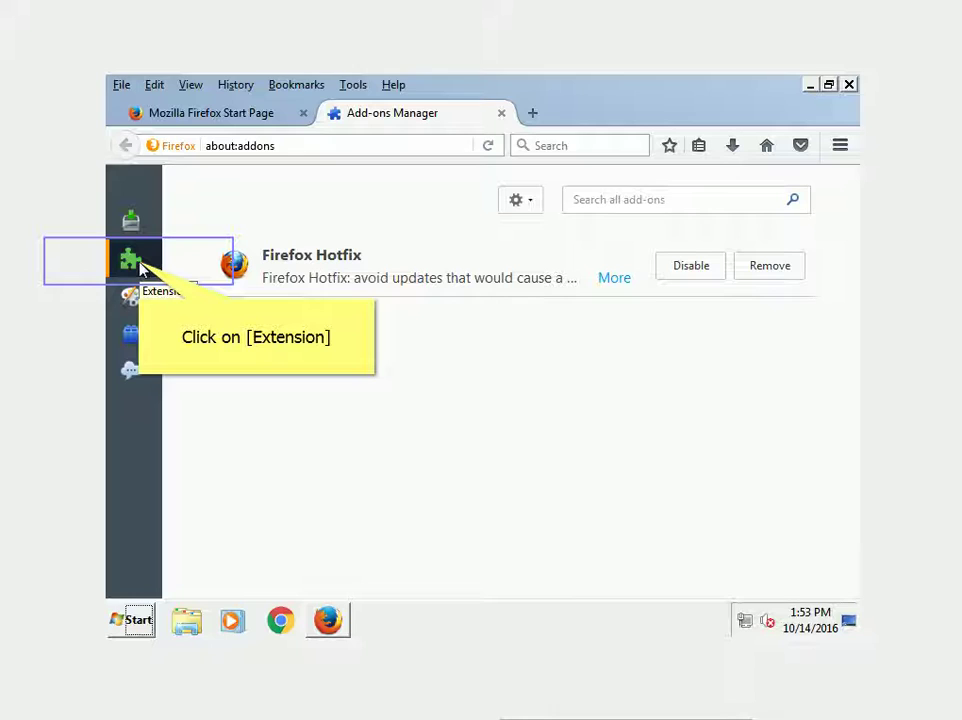
{"action": "left_click", "coordinate": [140, 268]}
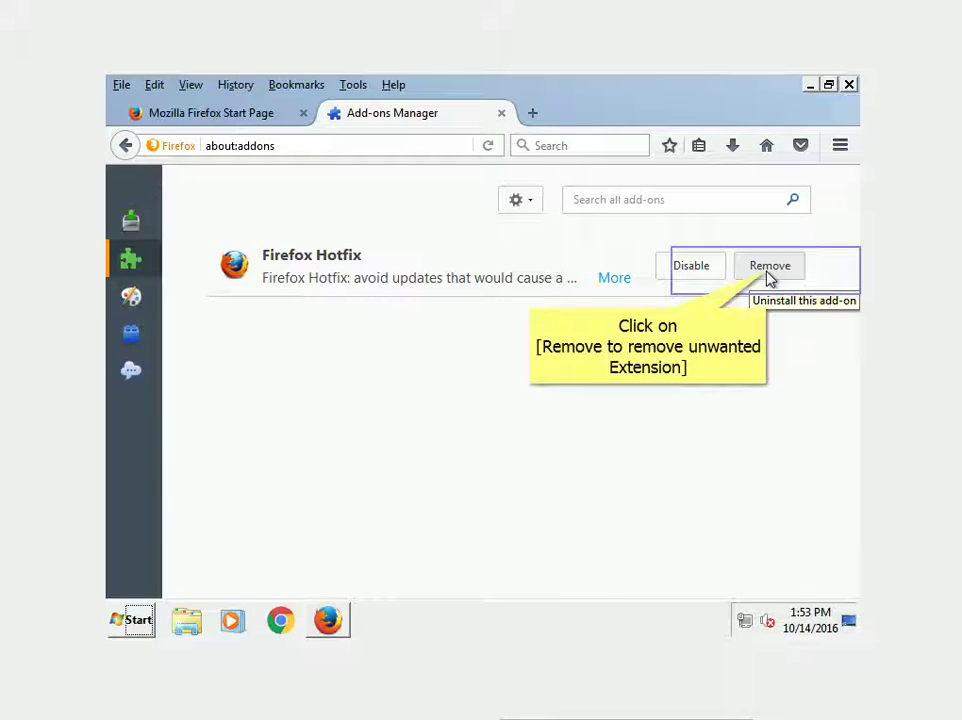
{"action": "left_click", "coordinate": [768, 268]}
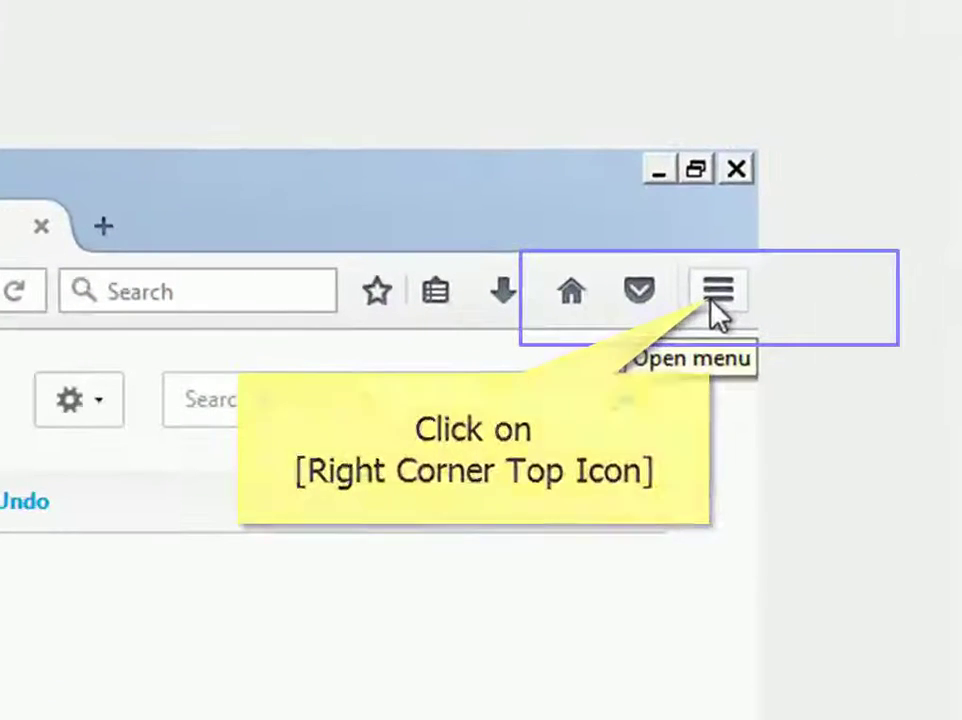
Step: Refresh Firefox from Troubleshooting Information, confirming it and finishing the Import Wizard
{"action": "left_click", "coordinate": [840, 146]}
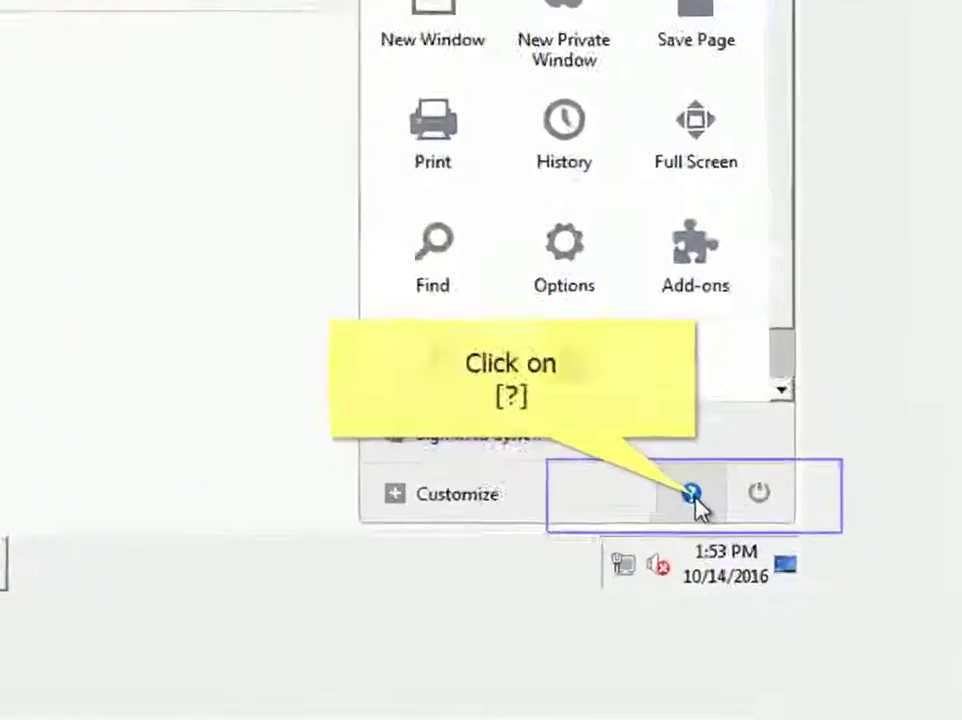
{"action": "left_click", "coordinate": [789, 576]}
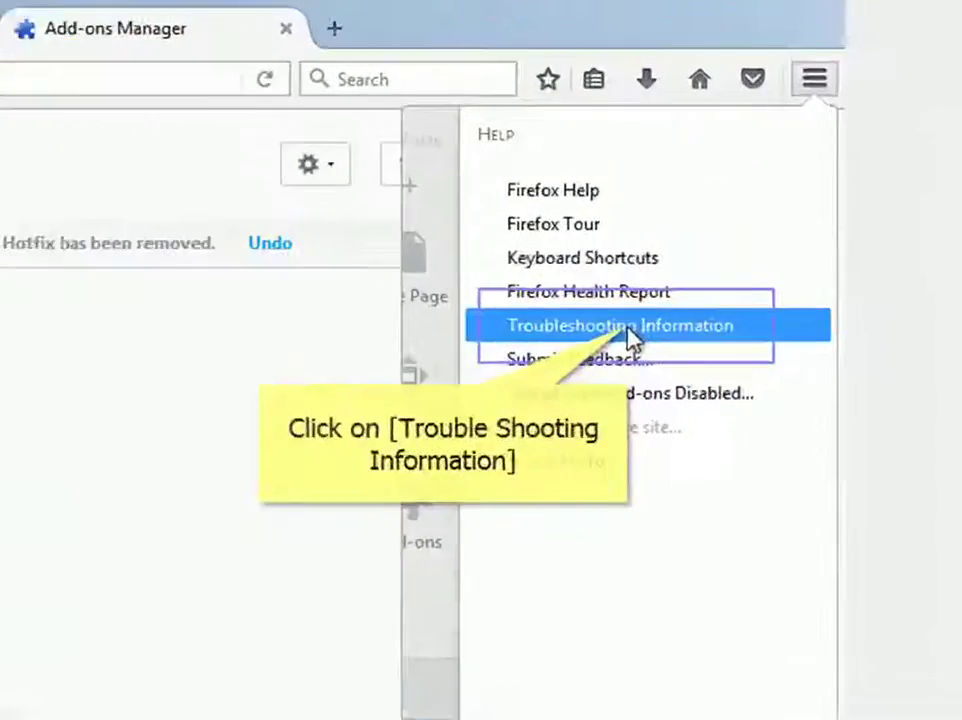
{"action": "left_click", "coordinate": [724, 306]}
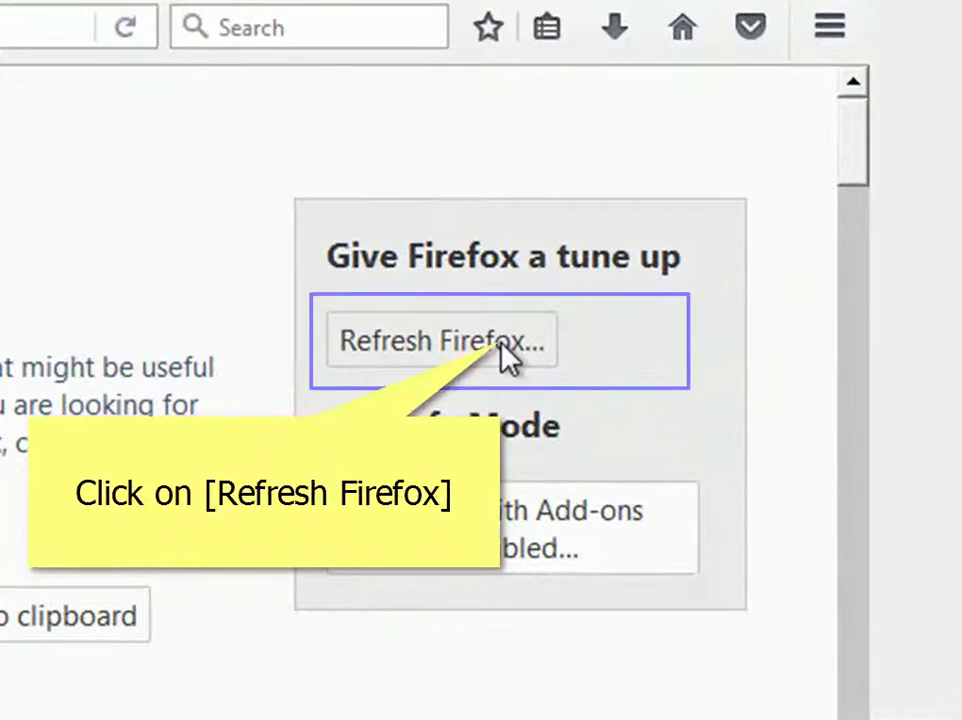
{"action": "left_click", "coordinate": [500, 345]}
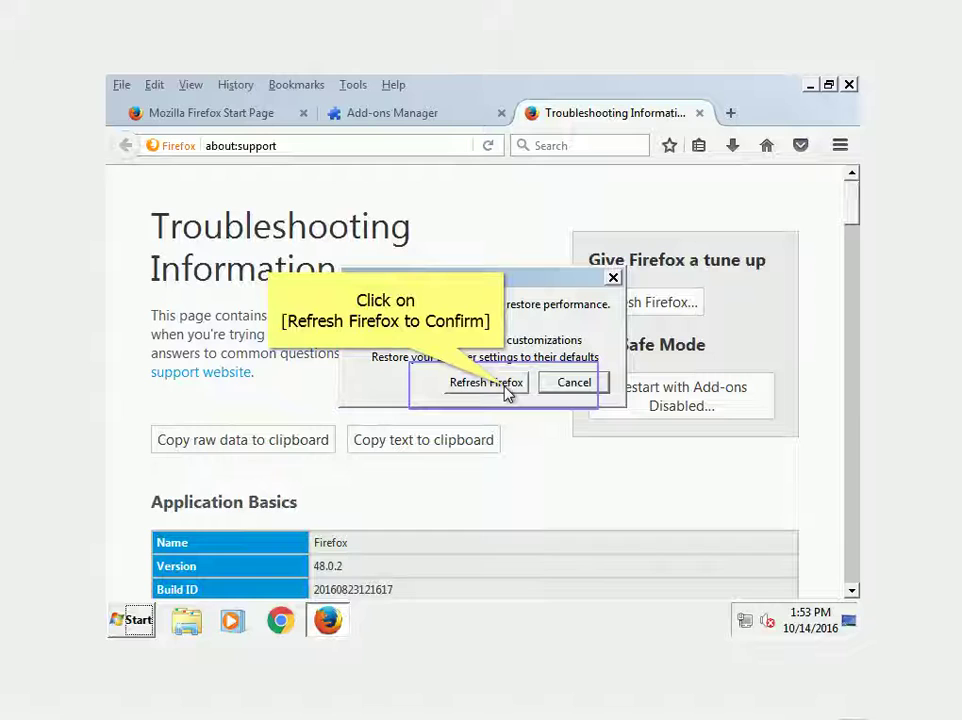
{"action": "left_click", "coordinate": [507, 390]}
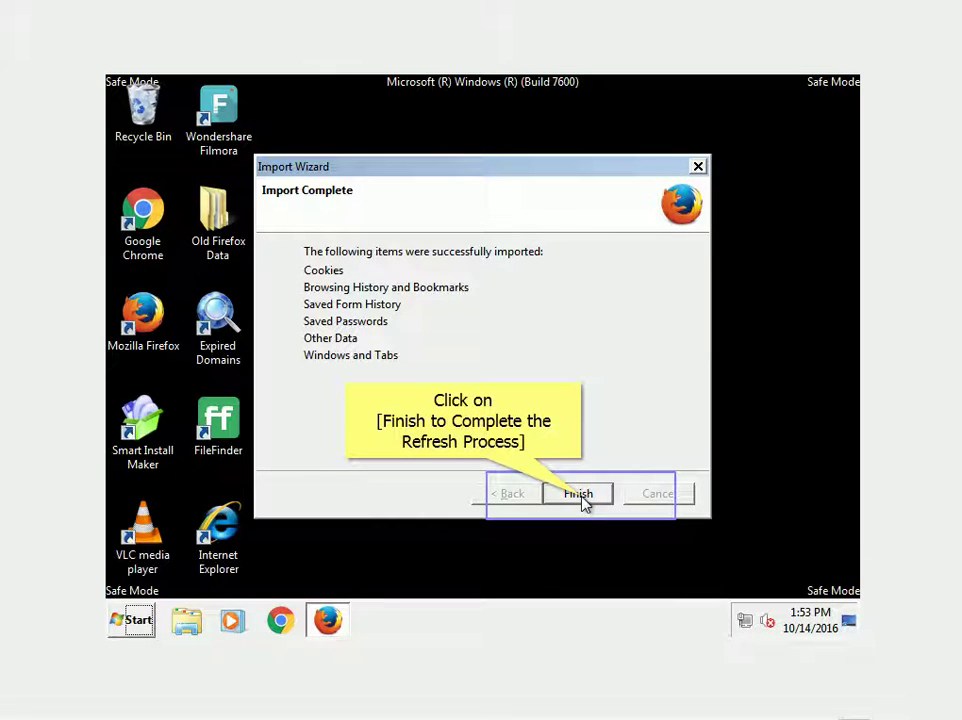
{"action": "left_click", "coordinate": [578, 494]}
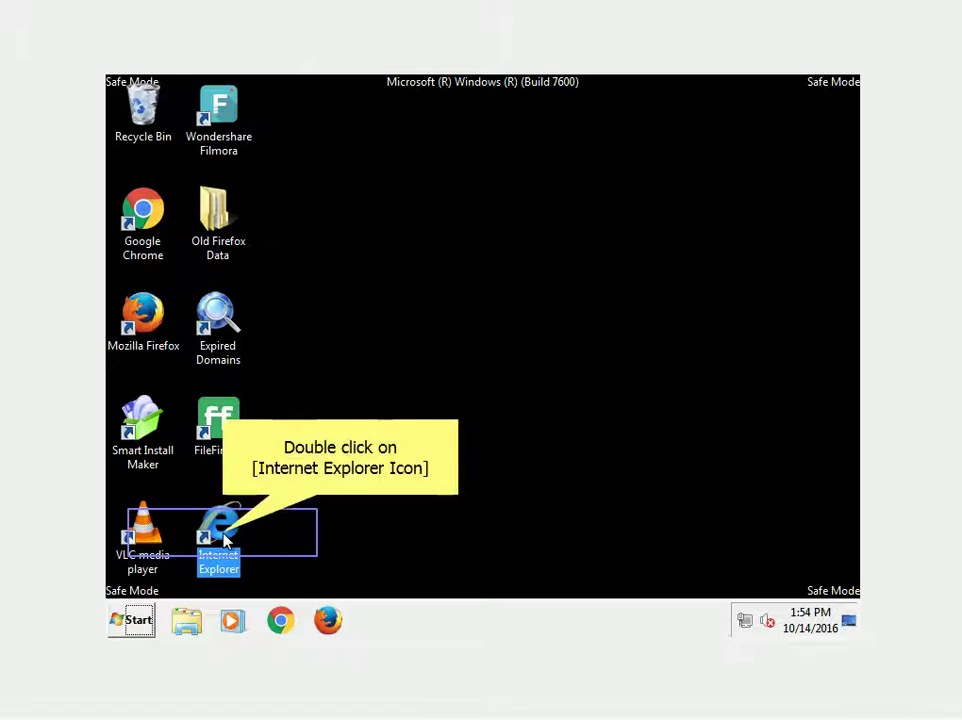
Step: Launch Internet Explorer, review Manage Add-ons, then bring up Internet Options from Tools
{"action": "double_click", "coordinate": [222, 530]}
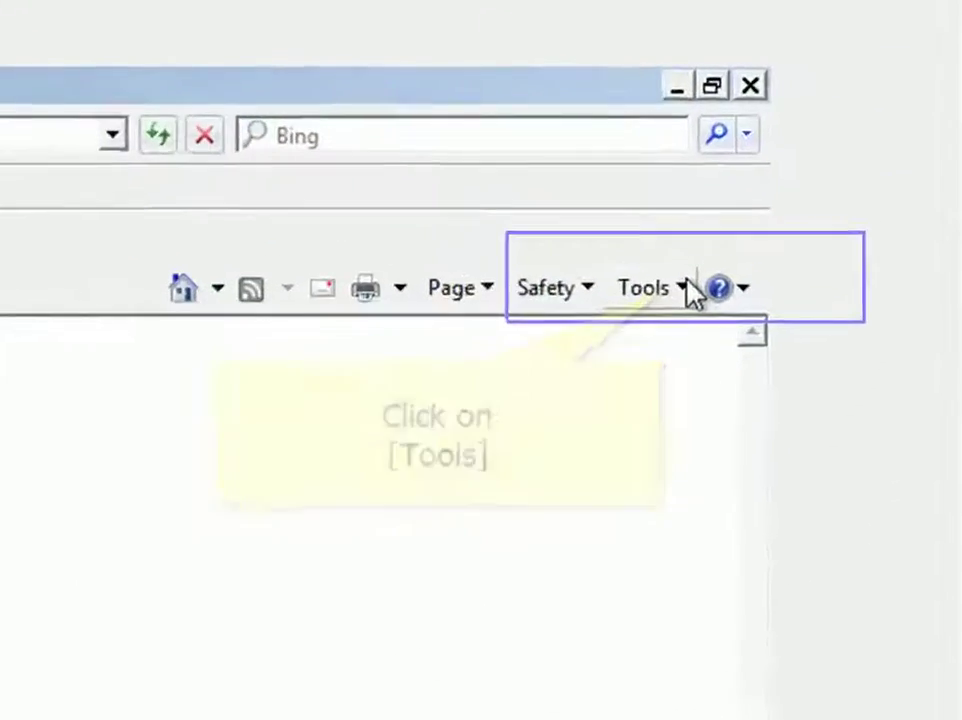
{"action": "left_click", "coordinate": [812, 191]}
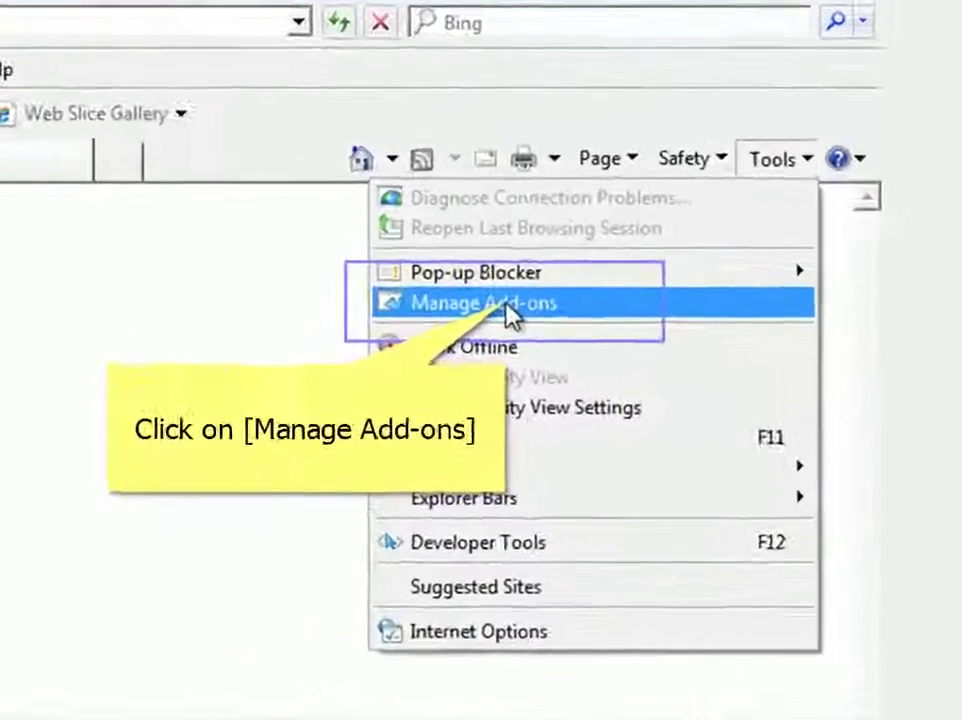
{"action": "left_click", "coordinate": [508, 312]}
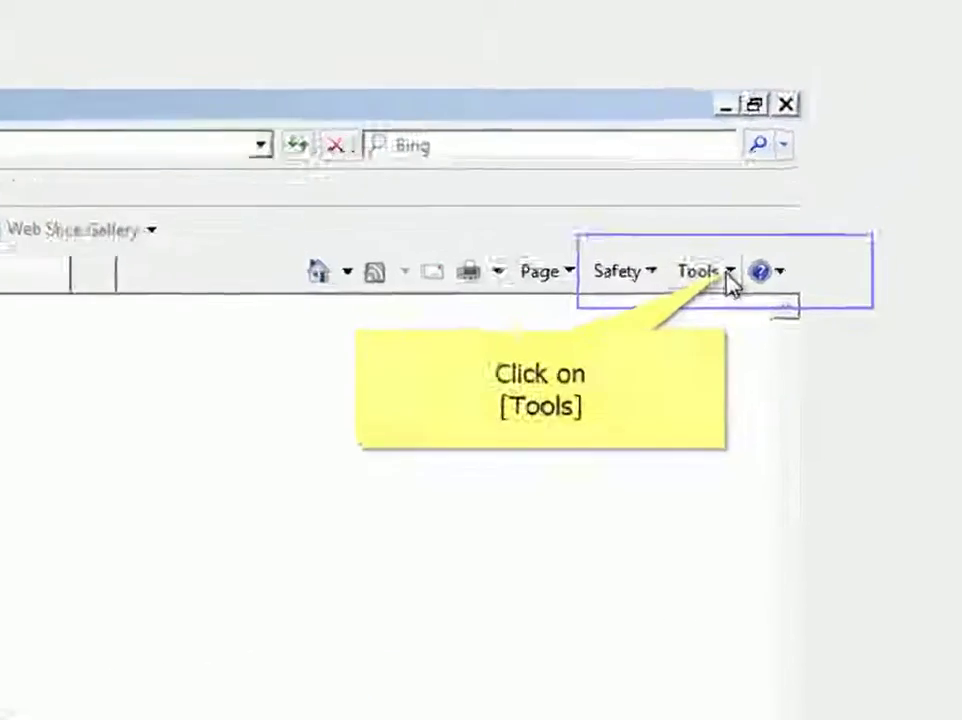
{"action": "left_click", "coordinate": [812, 196]}
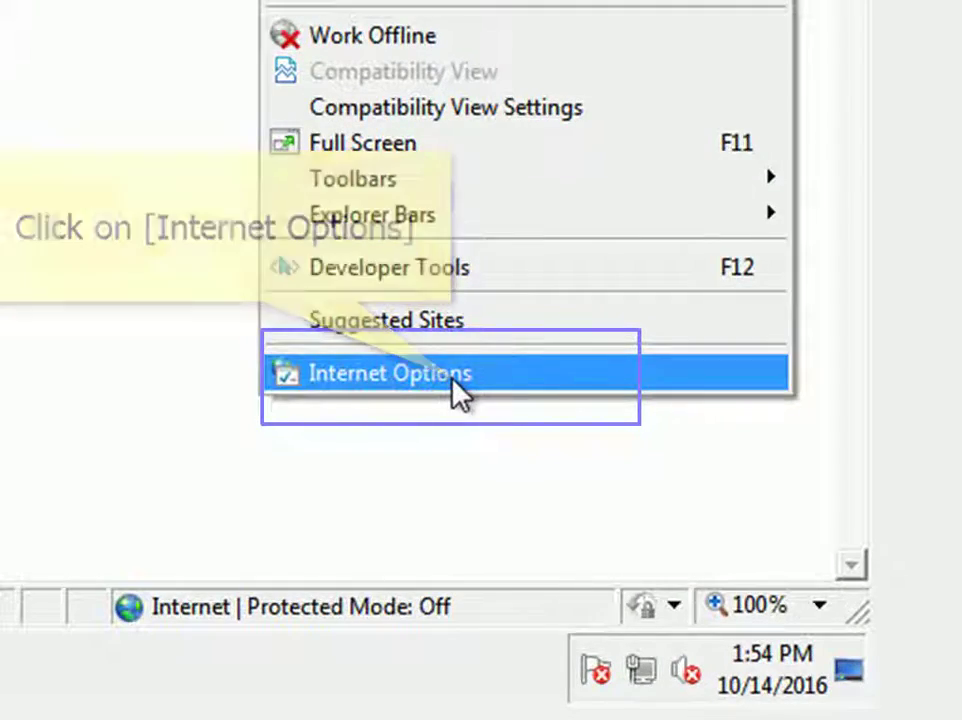
{"action": "left_click", "coordinate": [460, 393]}
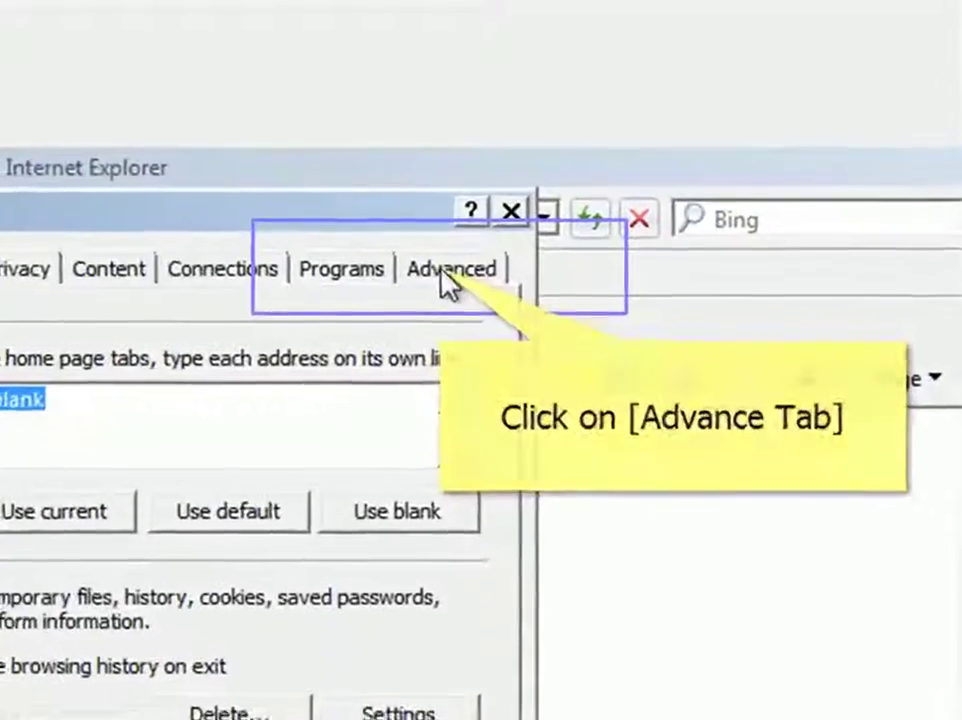
Step: Reset all Internet Explorer settings to defaults from the Advanced tab of Internet Options
{"action": "left_click", "coordinate": [450, 276]}
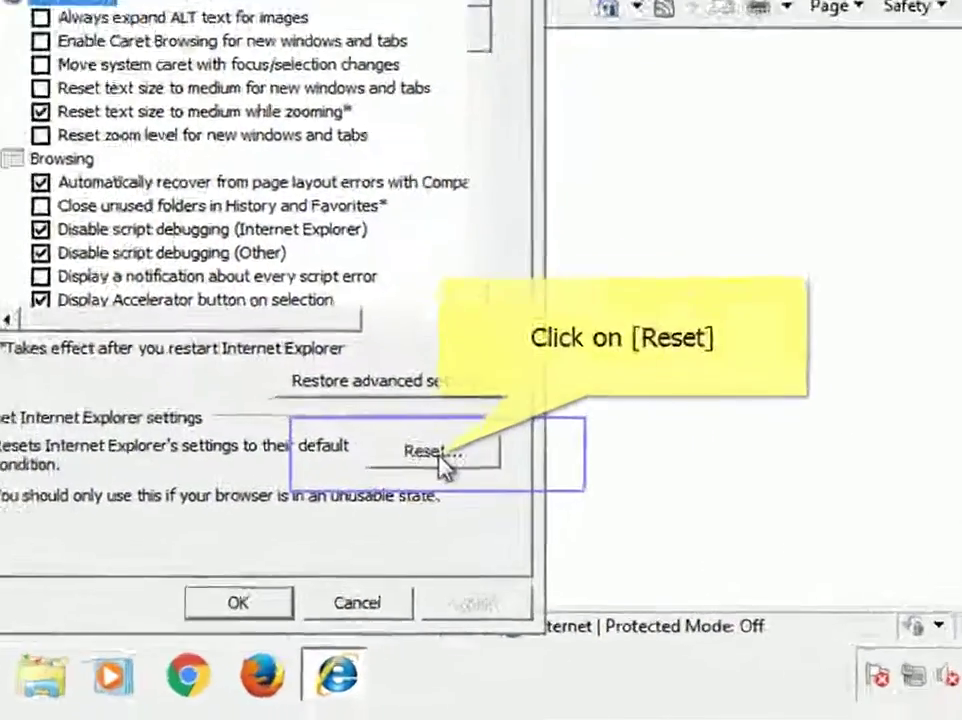
{"action": "left_click", "coordinate": [444, 487]}
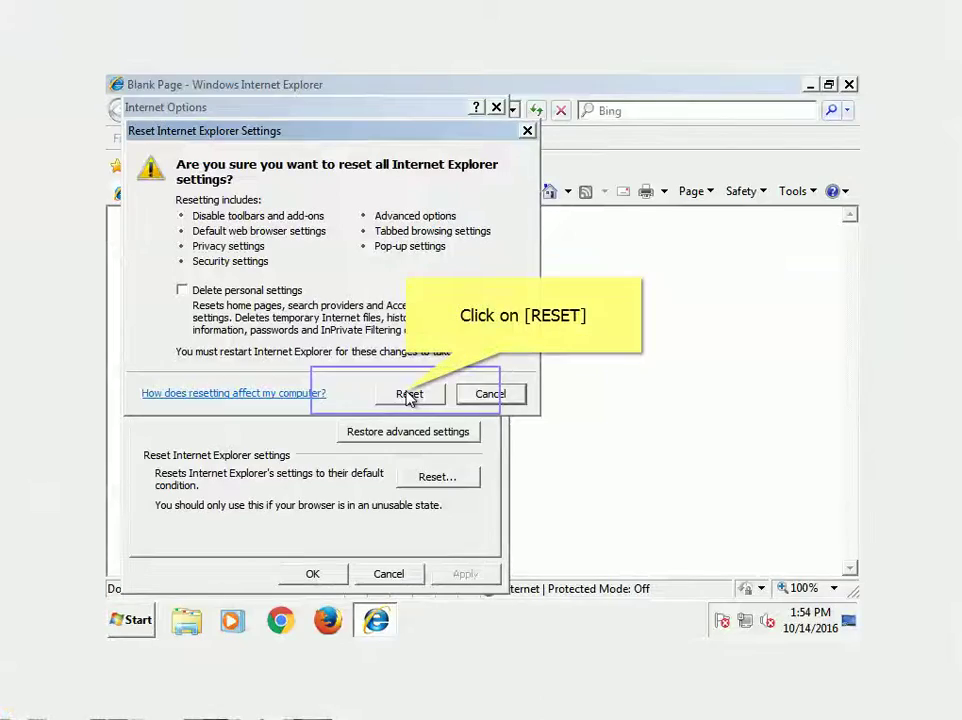
{"action": "left_click", "coordinate": [409, 394]}
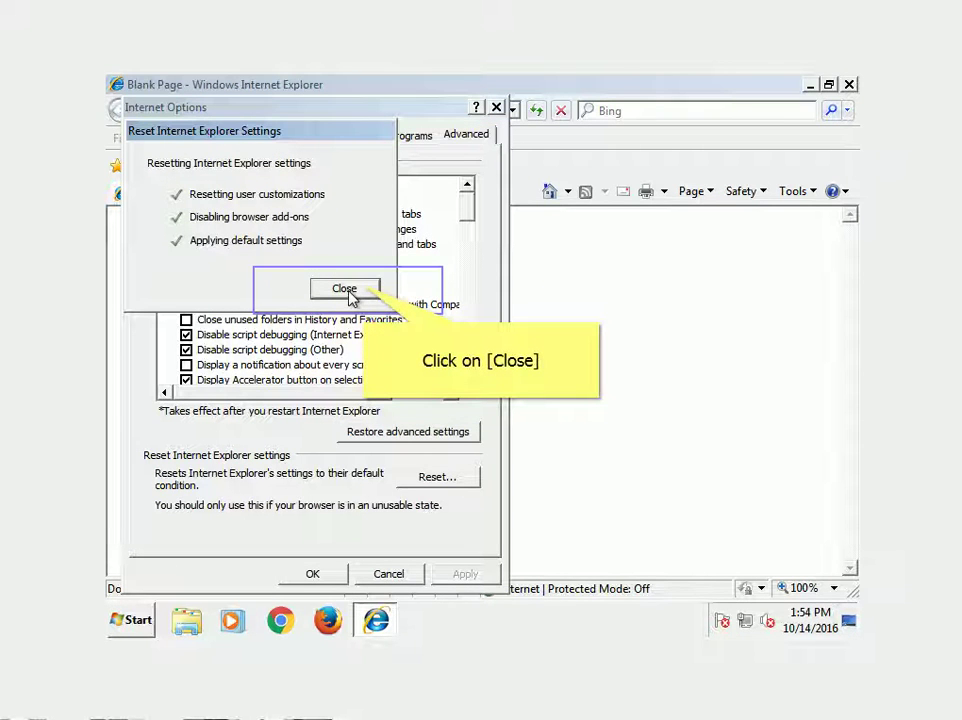
{"action": "left_click", "coordinate": [351, 293]}
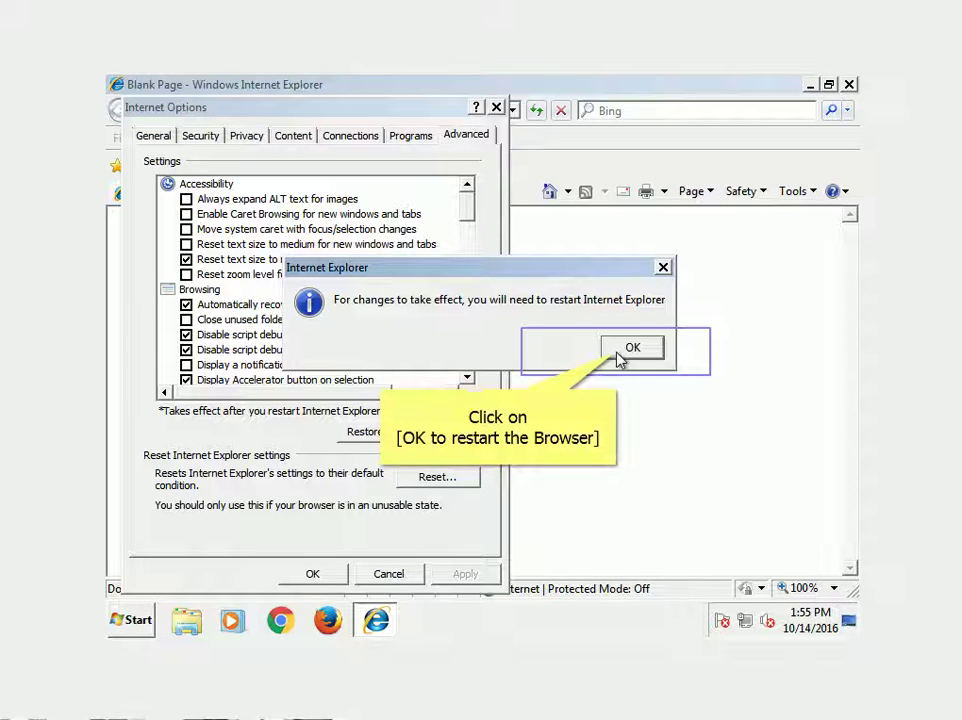
{"action": "left_click", "coordinate": [619, 360]}
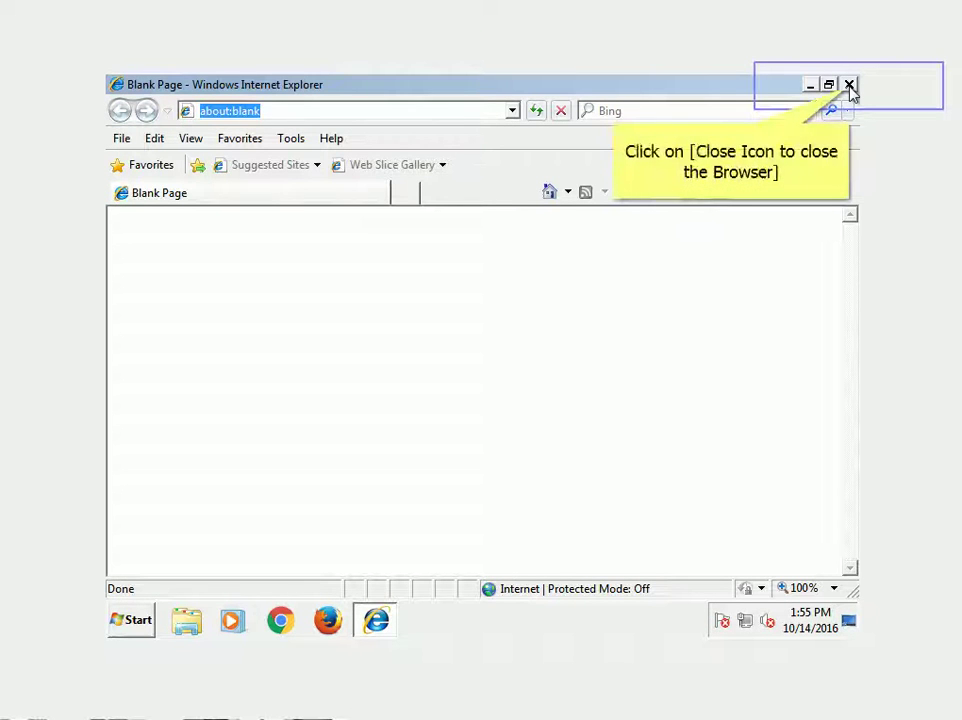
Step: Close Internet Explorer and choose Restart from the Start menu's shutdown options
{"action": "left_click", "coordinate": [850, 86]}
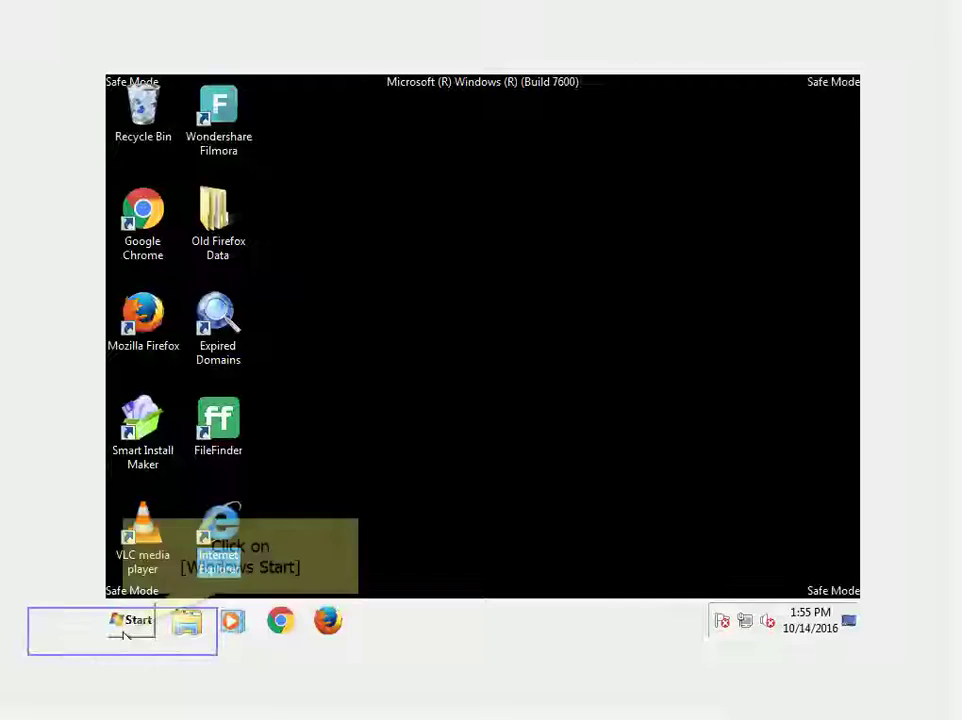
{"action": "left_click", "coordinate": [125, 628]}
{"action": "left_click", "coordinate": [431, 578]}
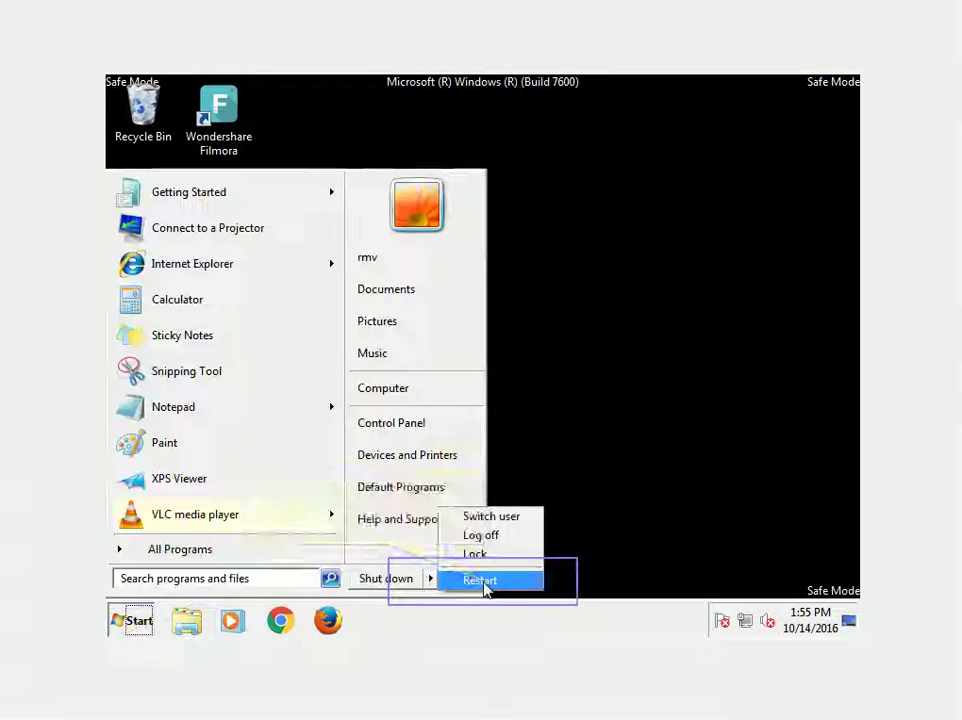